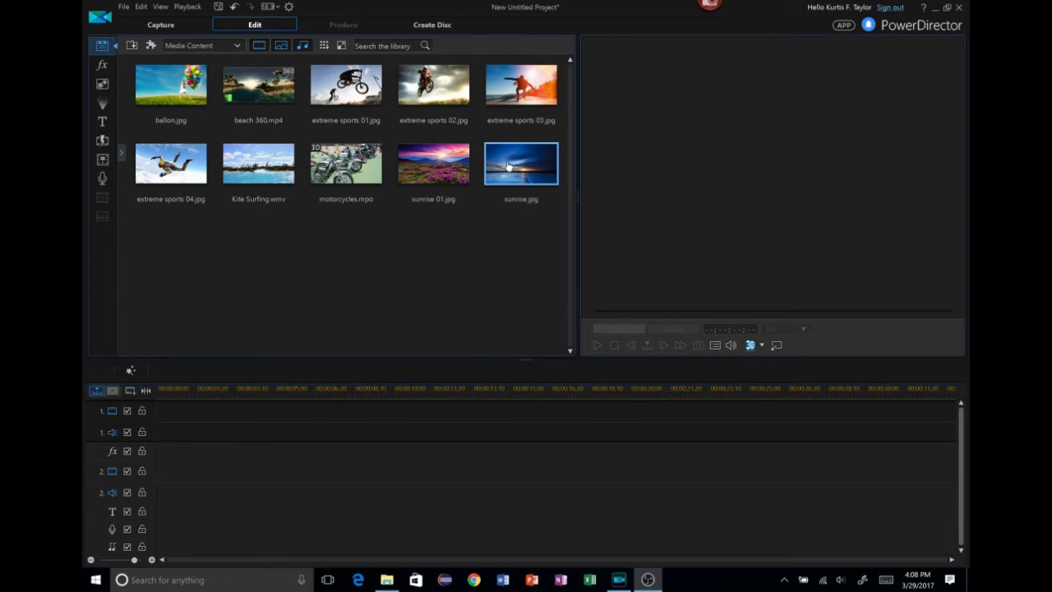
Step: Place sunrise.jpg on video track 1 and bring up the Magic Motion styles
drag(508, 167, 161, 412)
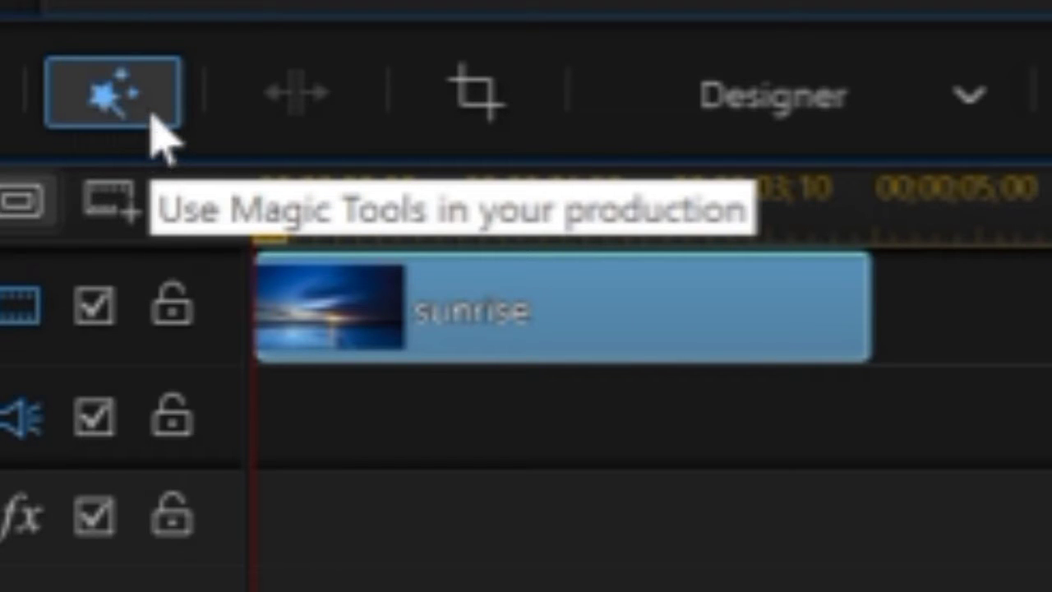
click(156, 131)
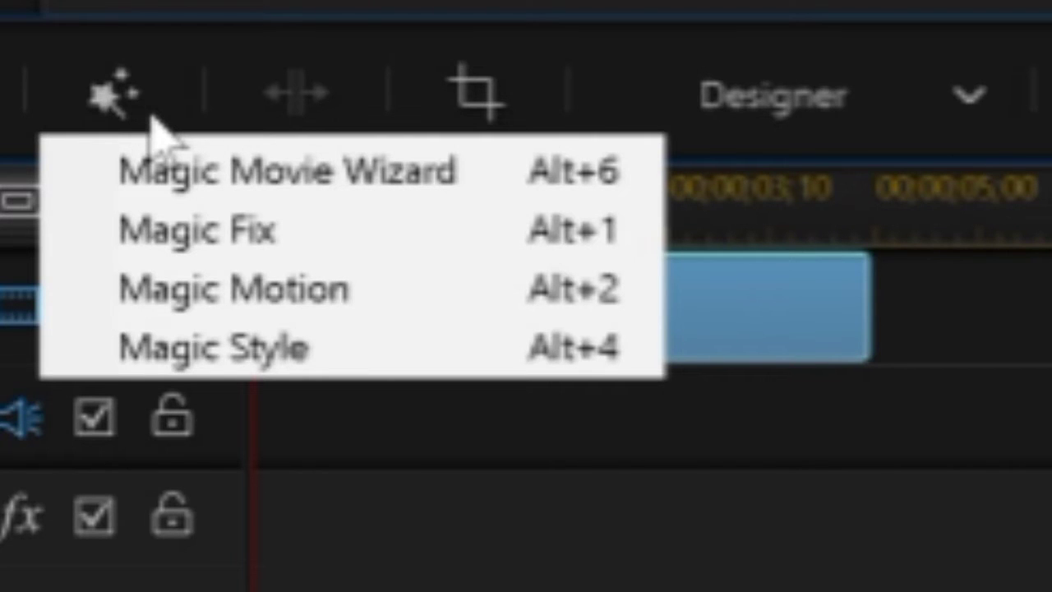
click(235, 287)
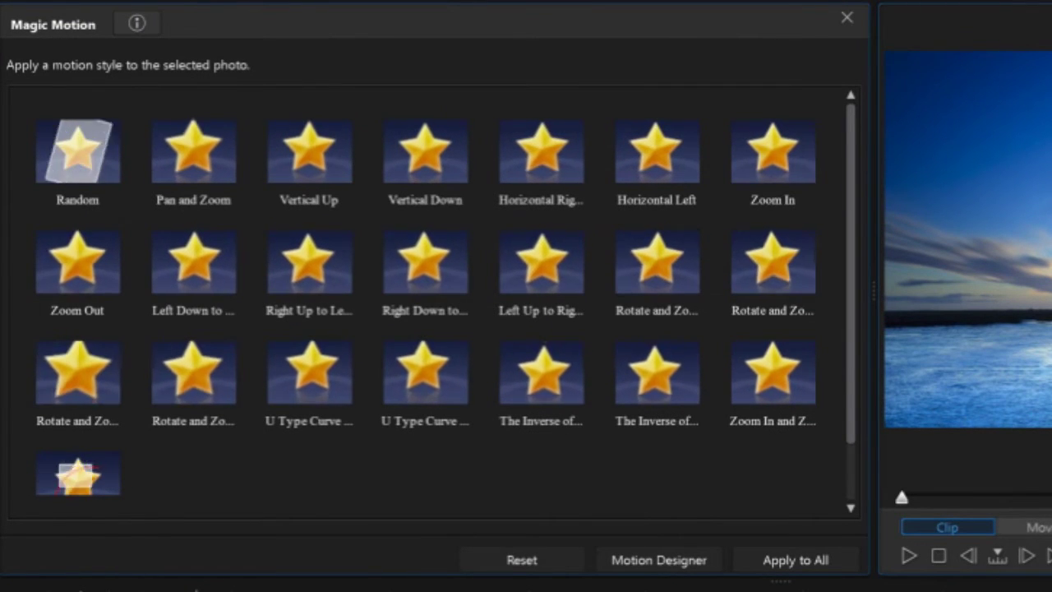
Step: Apply the Pan and Zoom motion style to the sunrise photo clip
click(193, 371)
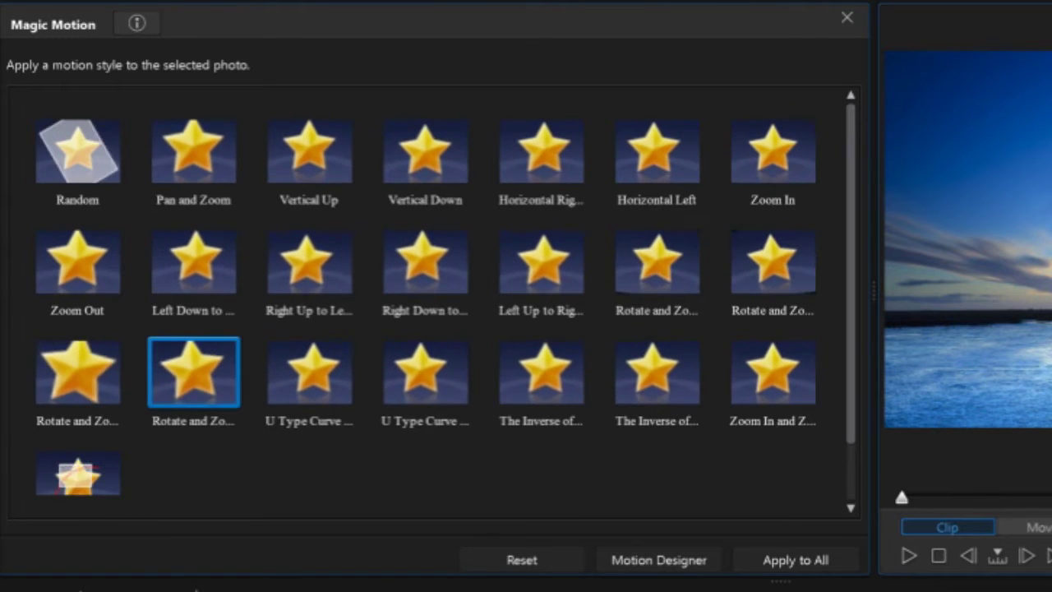
click(211, 185)
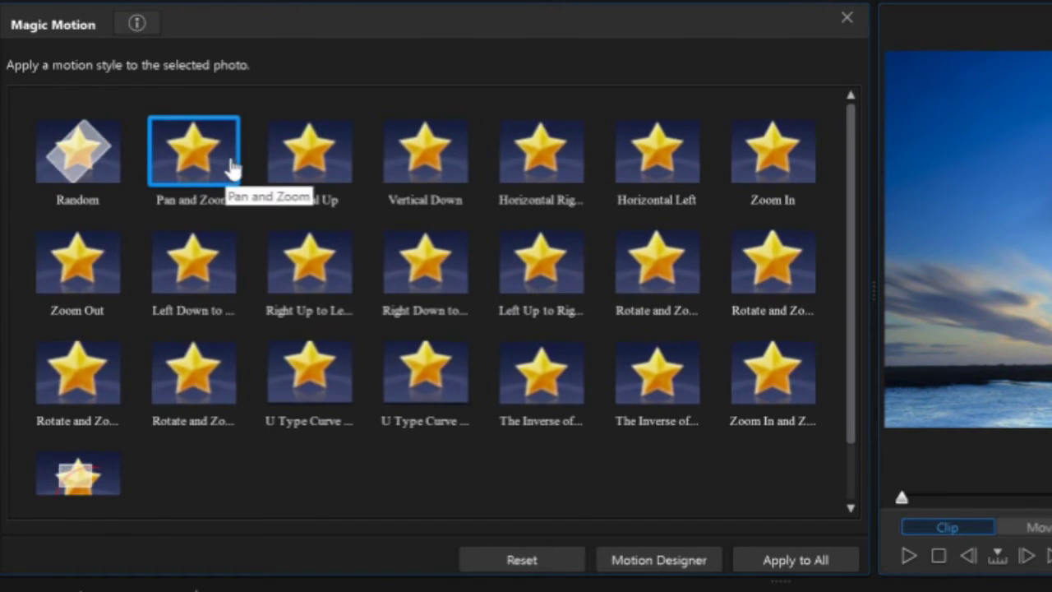
click(661, 559)
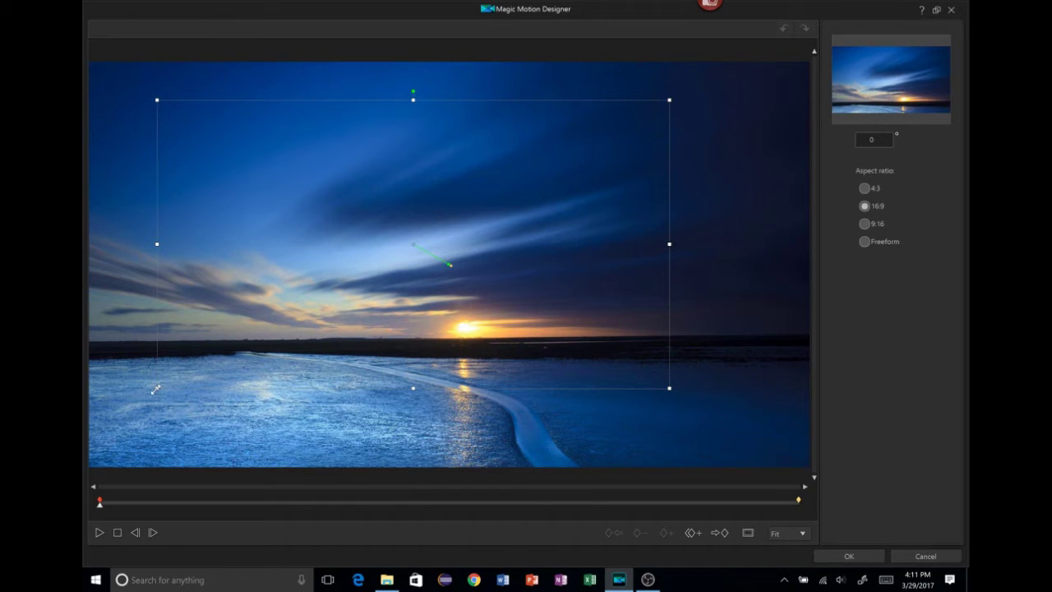
Step: Enlarge the motion's starting frame slightly to take in more of the sunrise photo
mouse_move(156, 391)
mouse_down()
mouse_move(234, 339)
mouse_move(185, 359)
mouse_move(169, 379)
mouse_move(211, 361)
mouse_move(150, 391)
mouse_up()
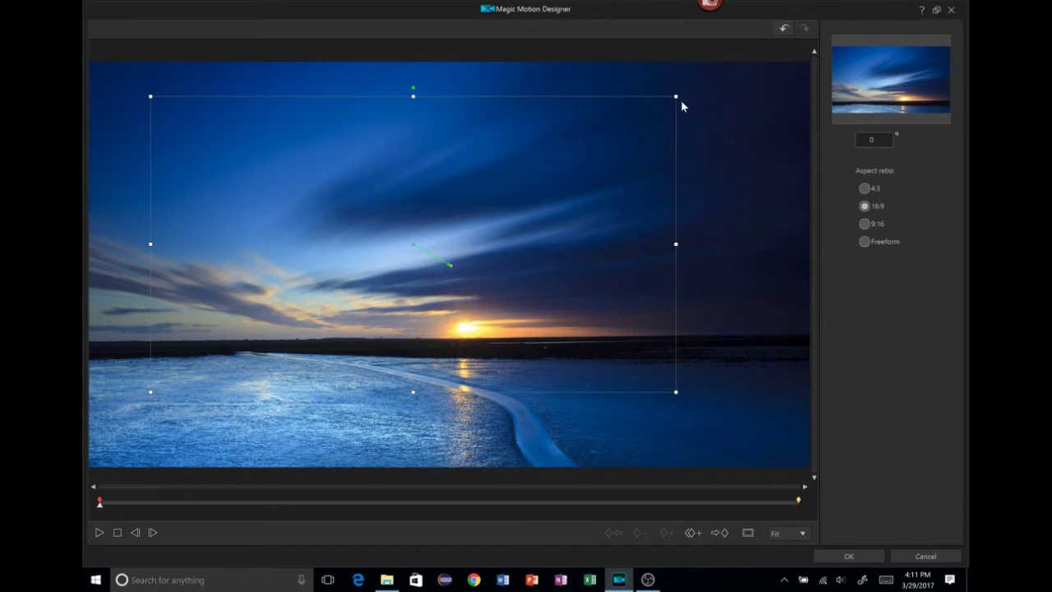
Step: Resize the starting frame about its centre and move it lower over the horizon and sun
drag(678, 96, 722, 108)
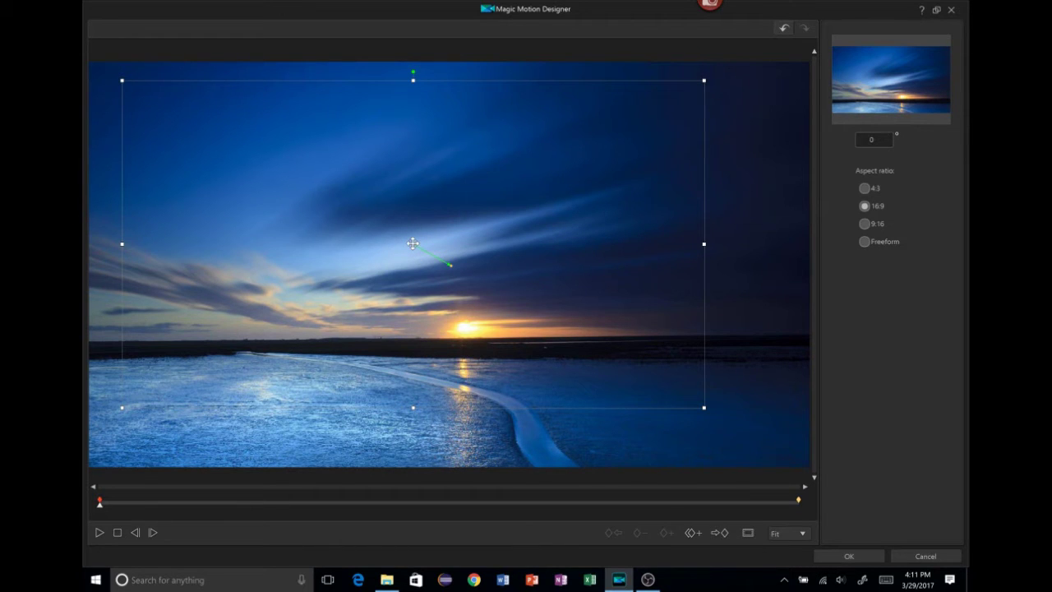
drag(412, 244, 387, 294)
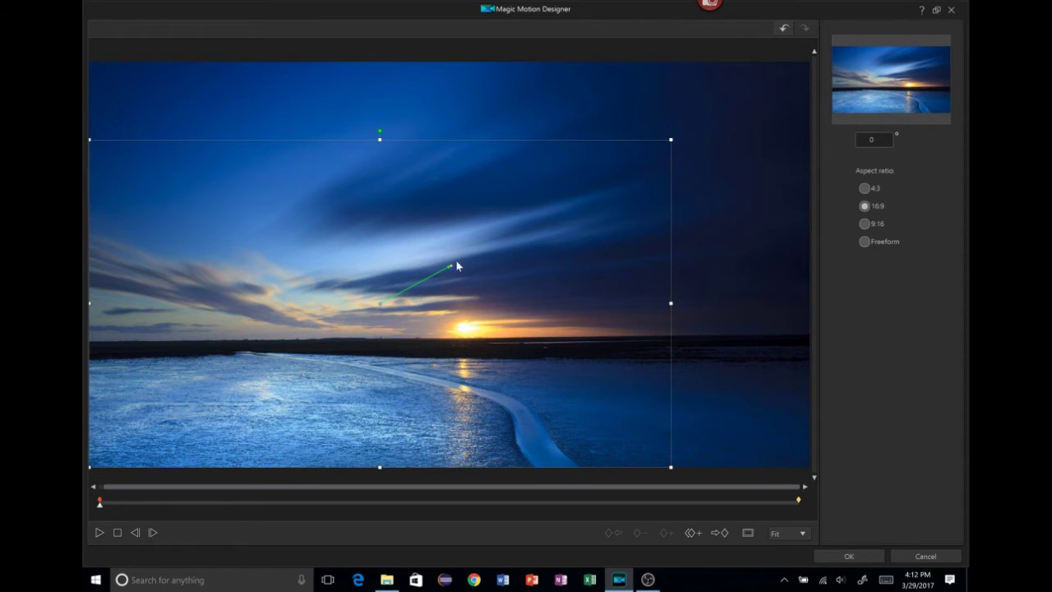
key(End)
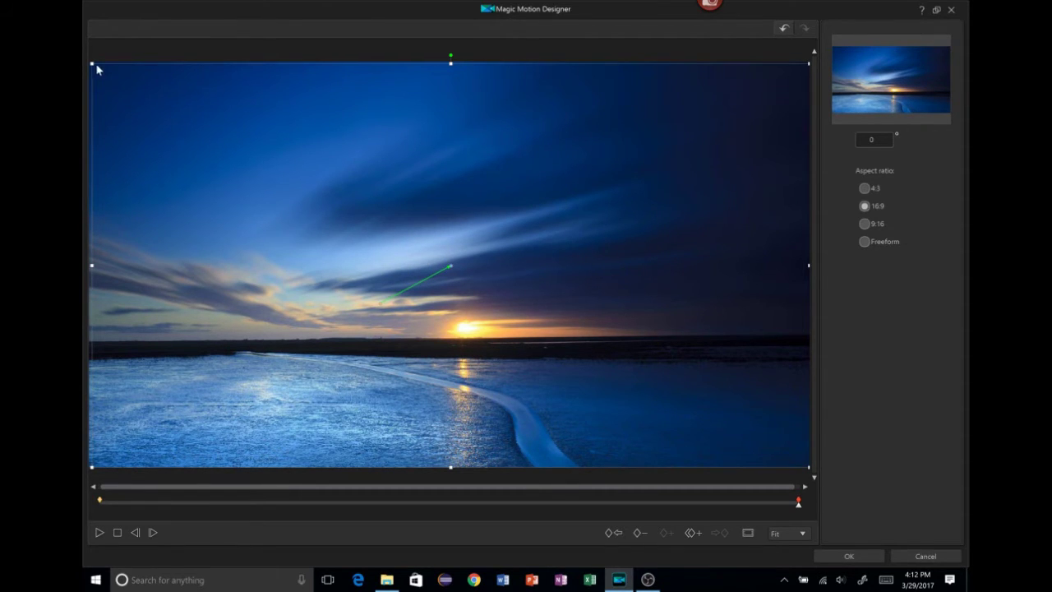
Step: Shrink the ending frame tightly onto the sun and preview the motion from its start
drag(93, 64, 413, 227)
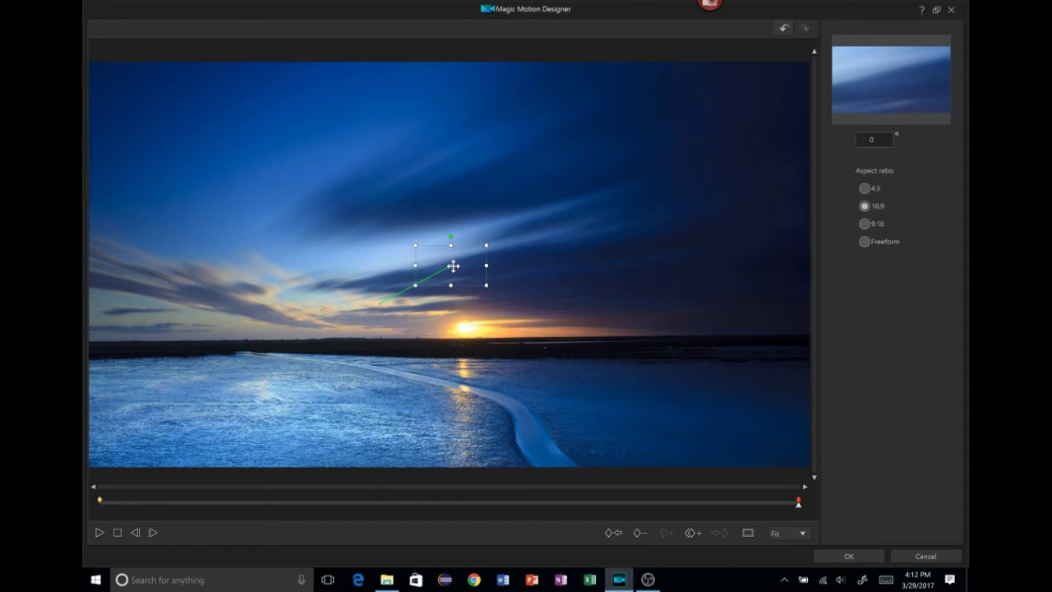
drag(453, 265, 449, 321)
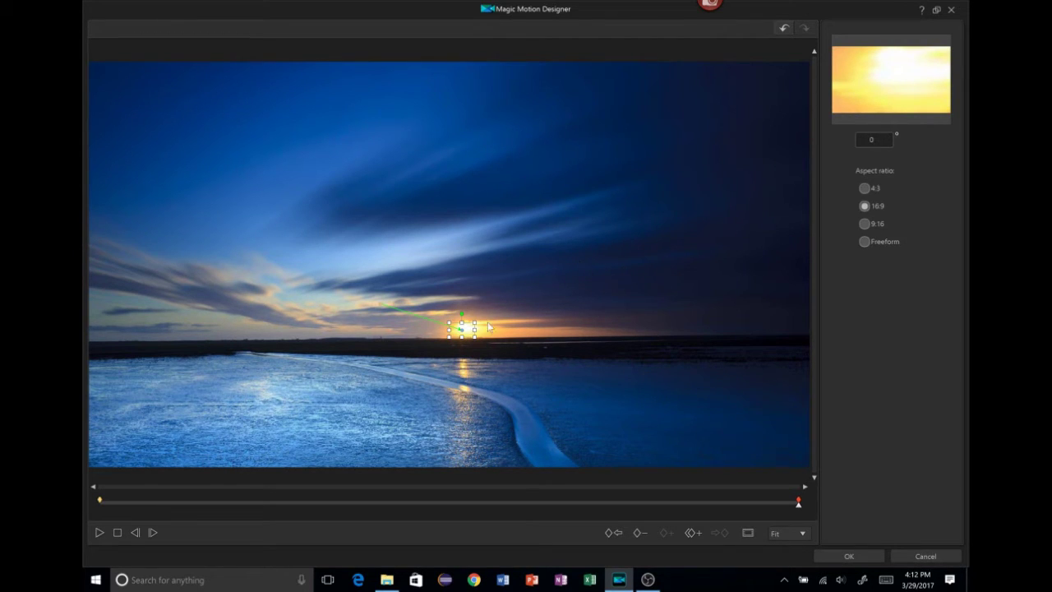
click(379, 304)
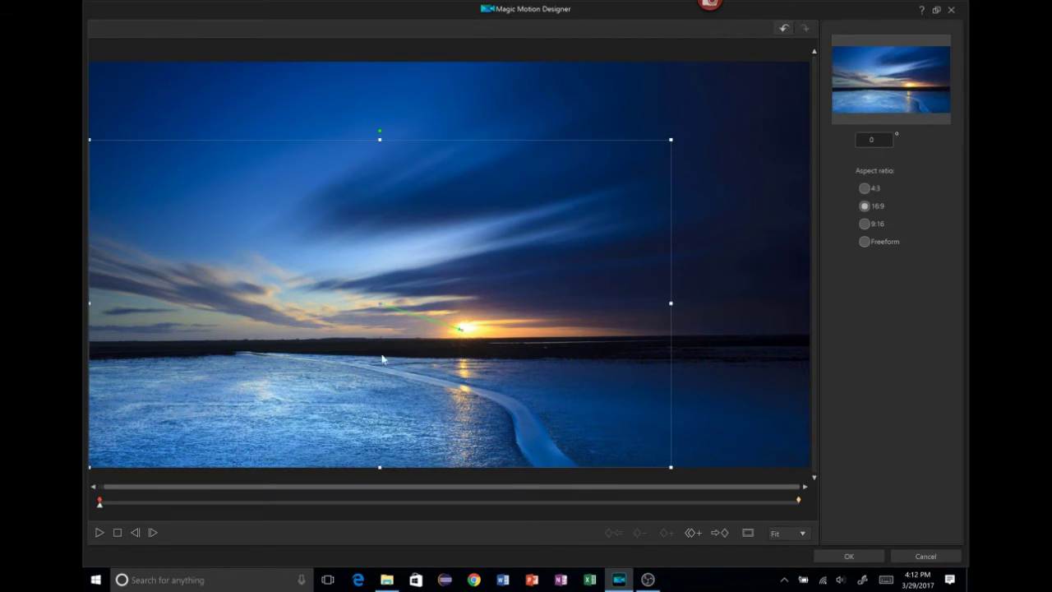
click(98, 532)
click(99, 533)
Step: Accept the custom motion, play it back, and trim the sunrise clip to 00;00;01;26
click(838, 556)
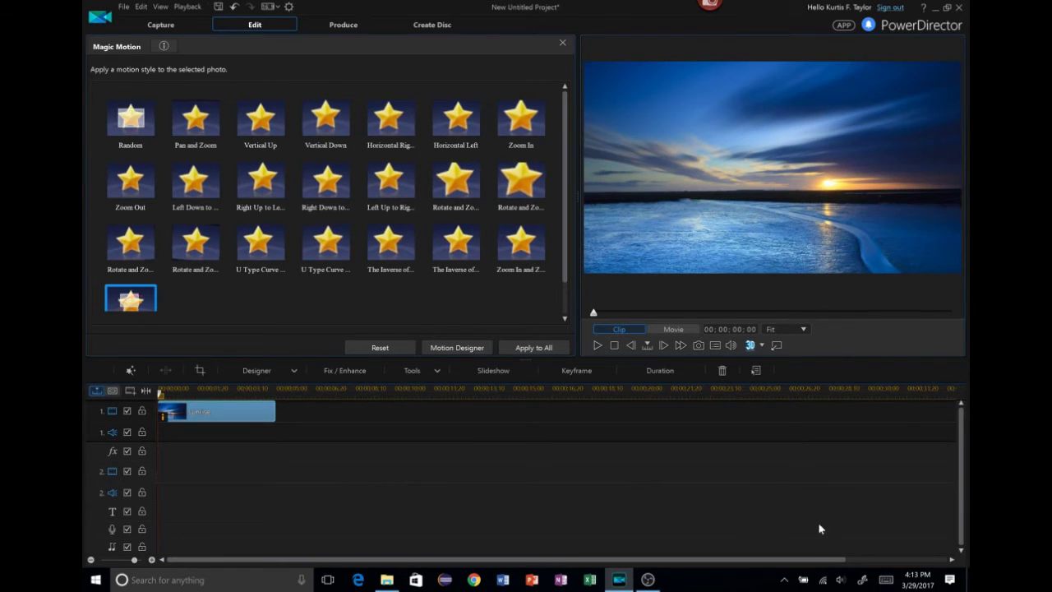
click(597, 345)
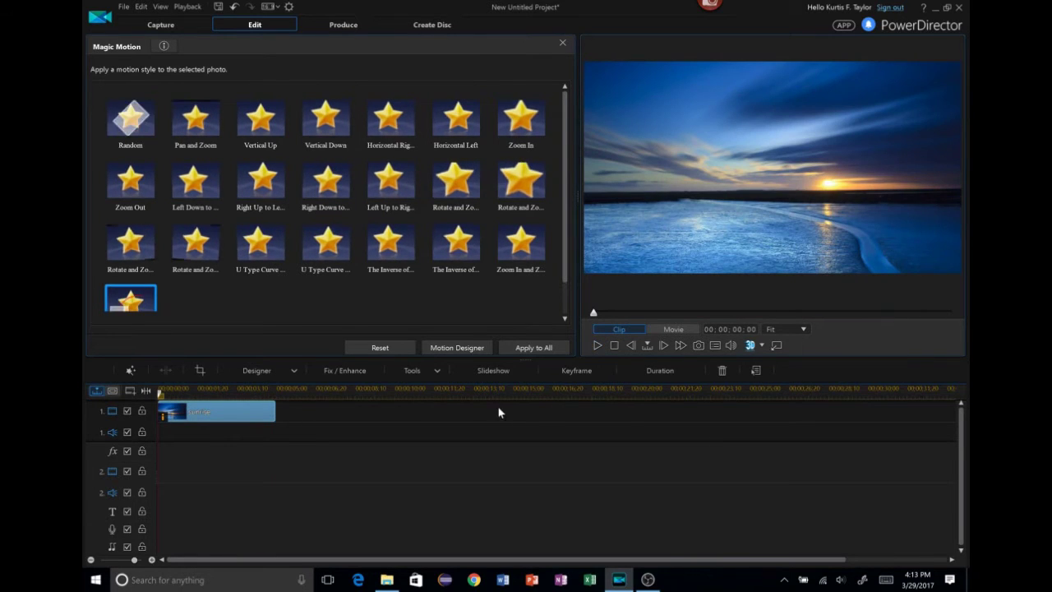
click(274, 413)
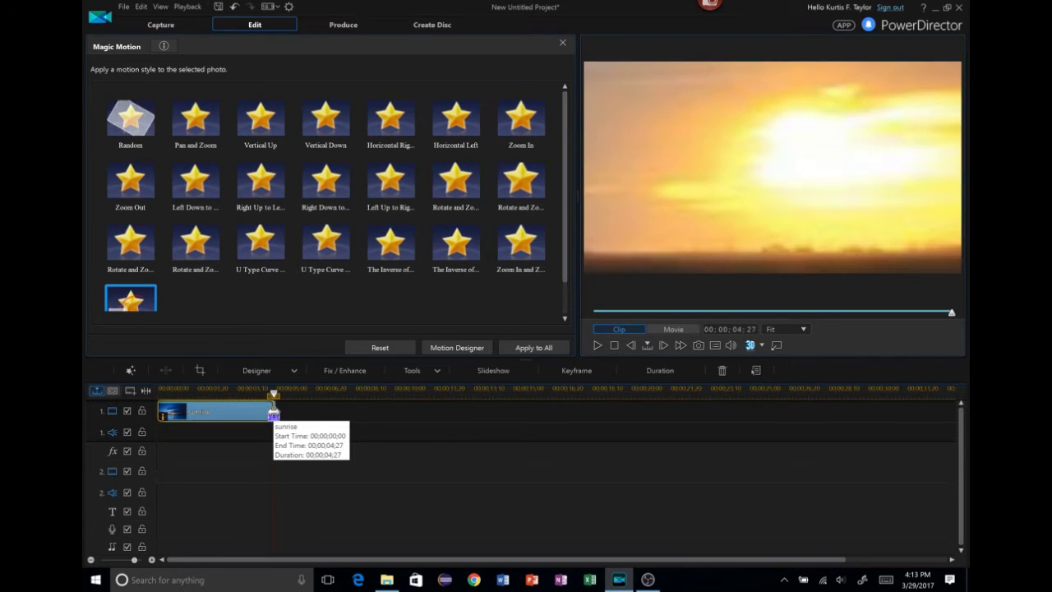
drag(274, 413, 201, 413)
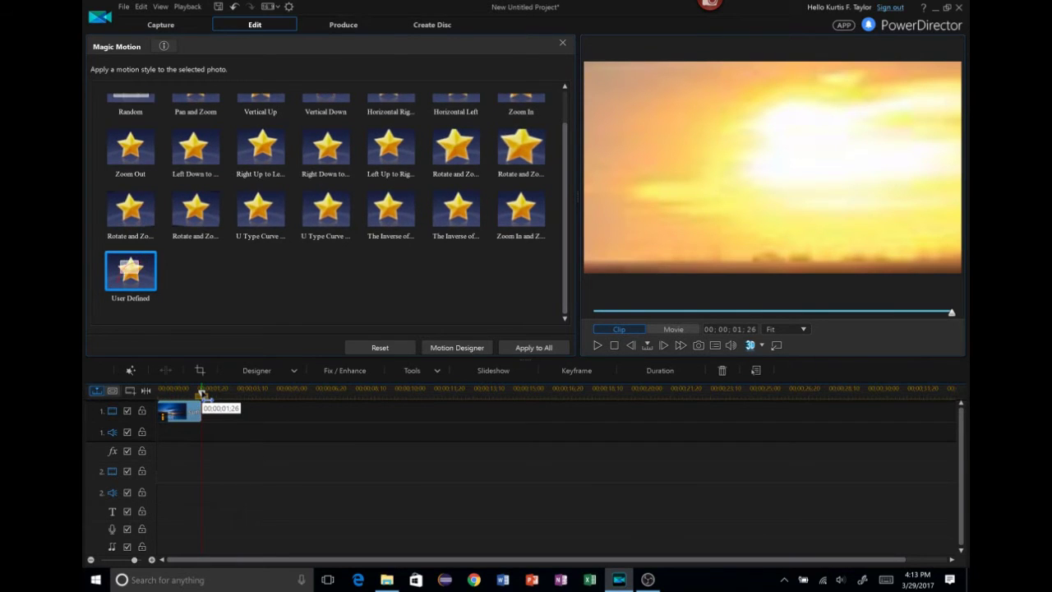
Step: Stretch the sunrise clip to about ten seconds and replay the whole movie preview
drag(201, 395, 161, 392)
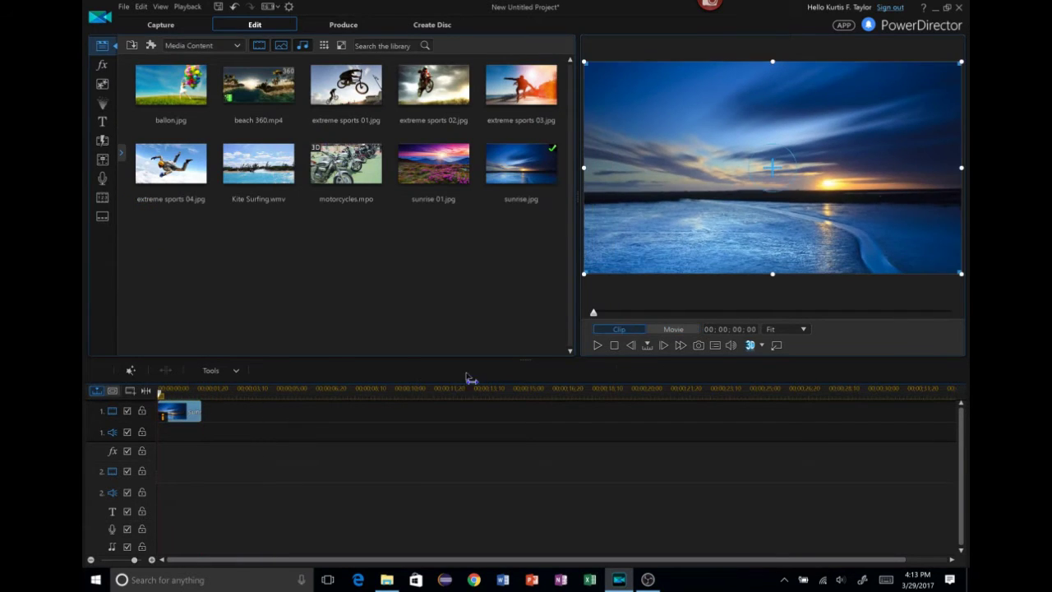
click(597, 346)
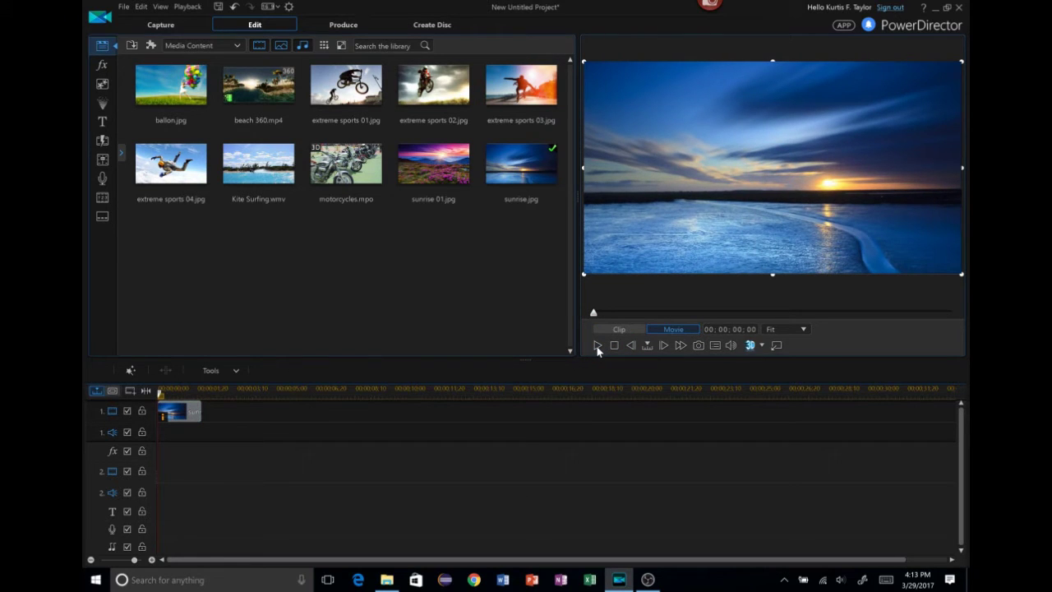
click(597, 346)
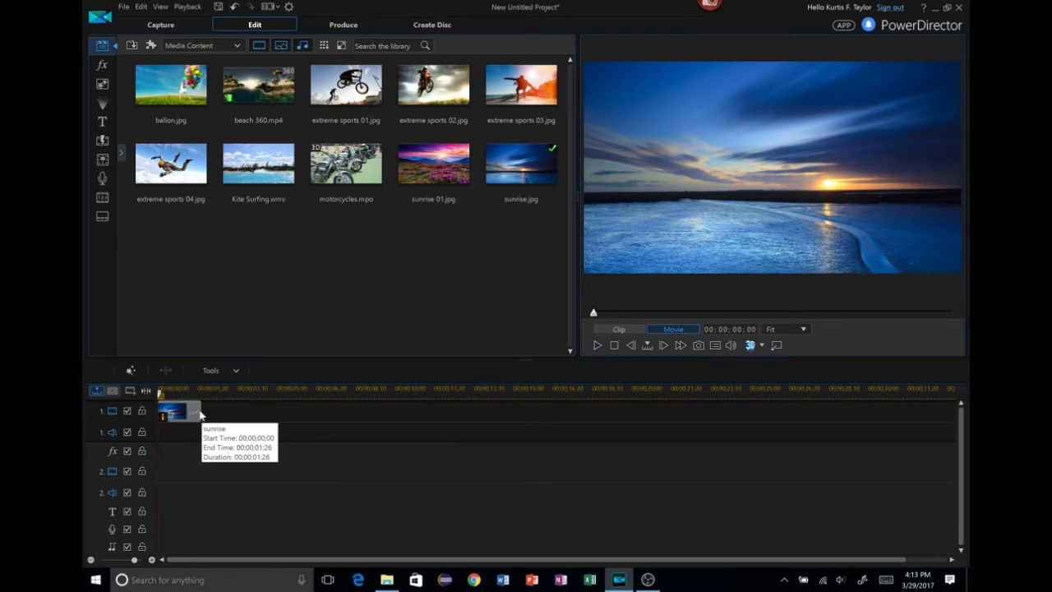
drag(201, 411, 410, 410)
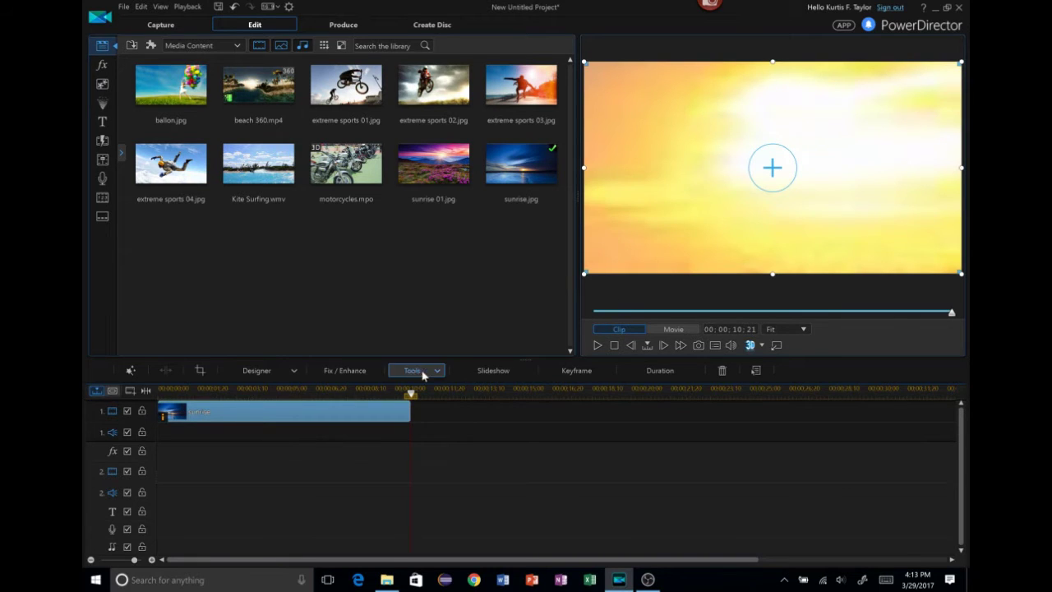
click(614, 345)
click(597, 345)
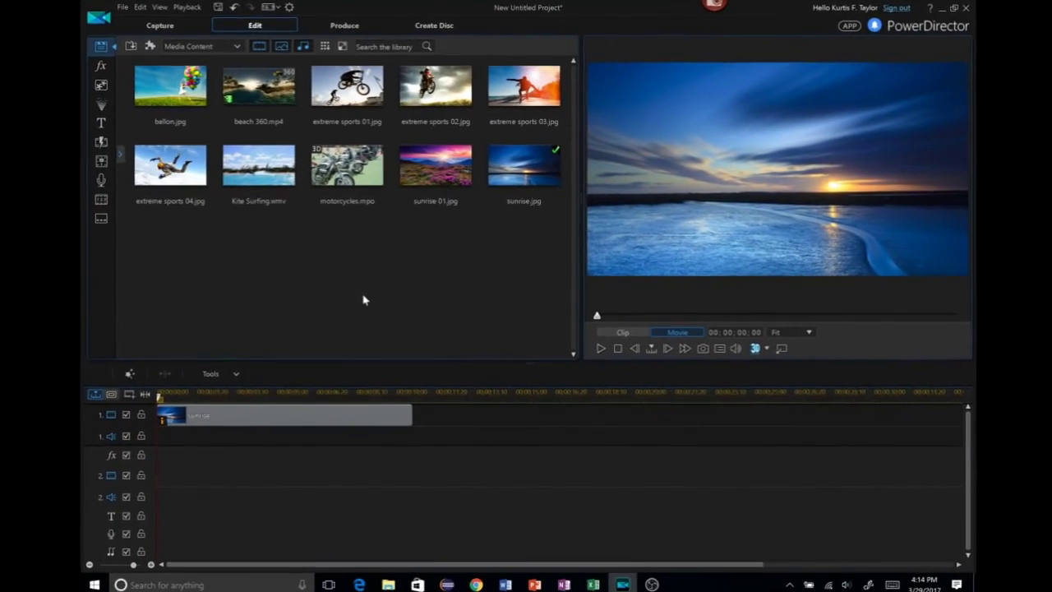
click(201, 436)
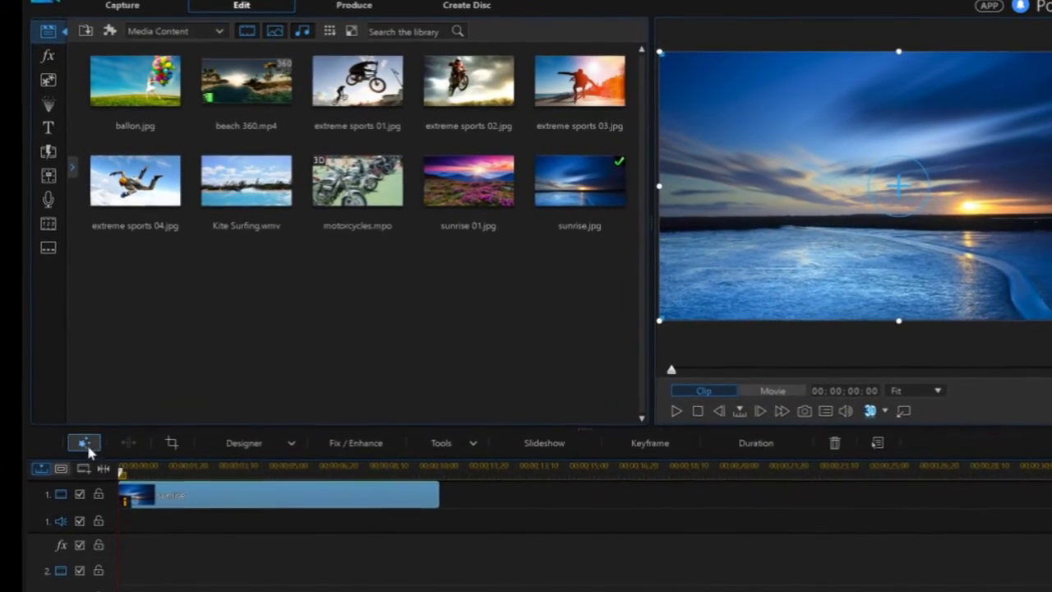
Step: Reopen Magic Motion for the sunrise clip and launch the Motion Designer
click(72, 482)
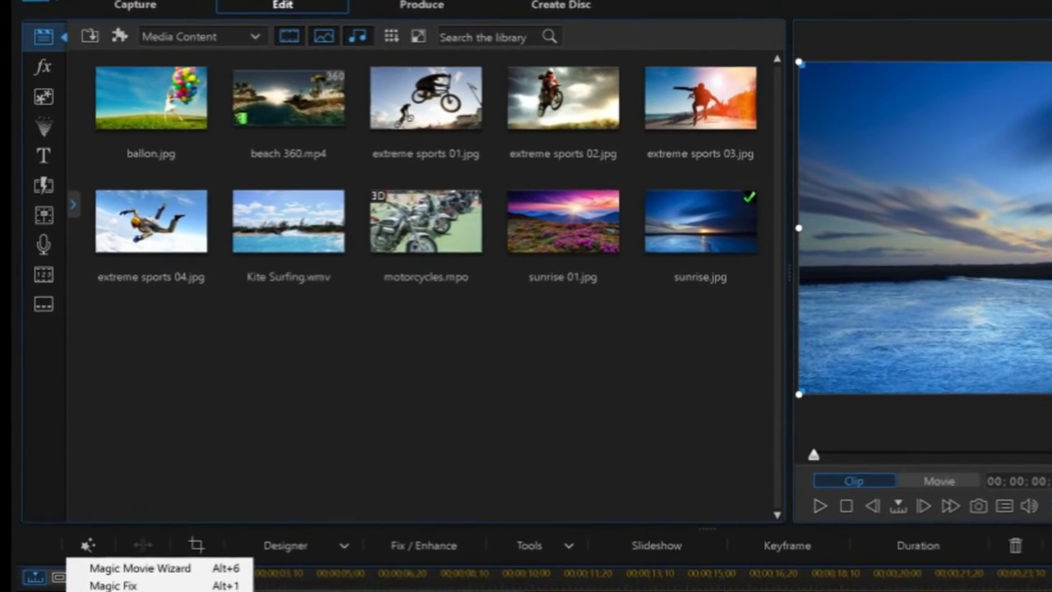
click(115, 535)
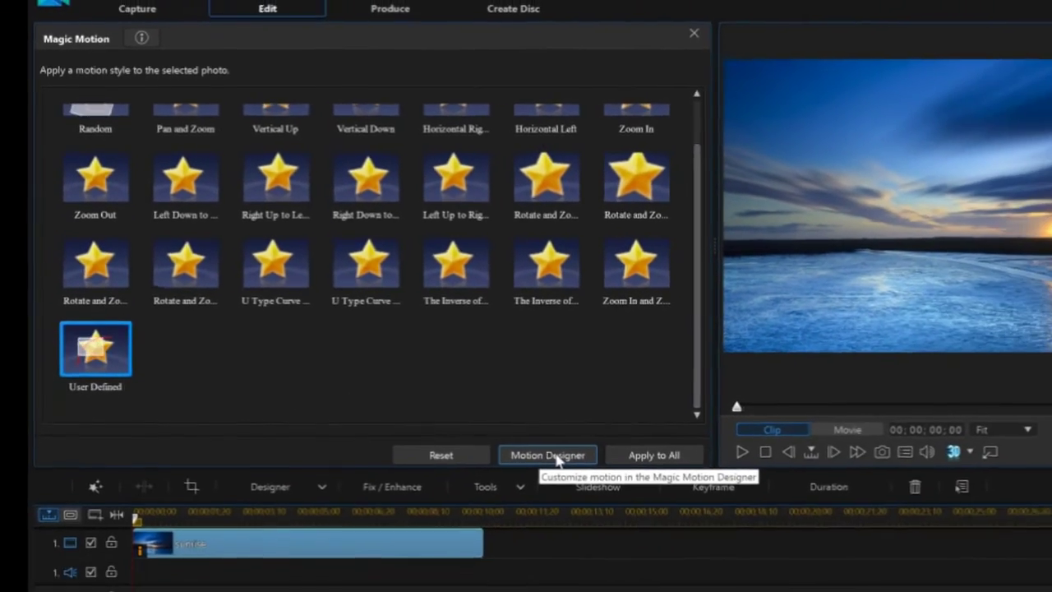
click(455, 369)
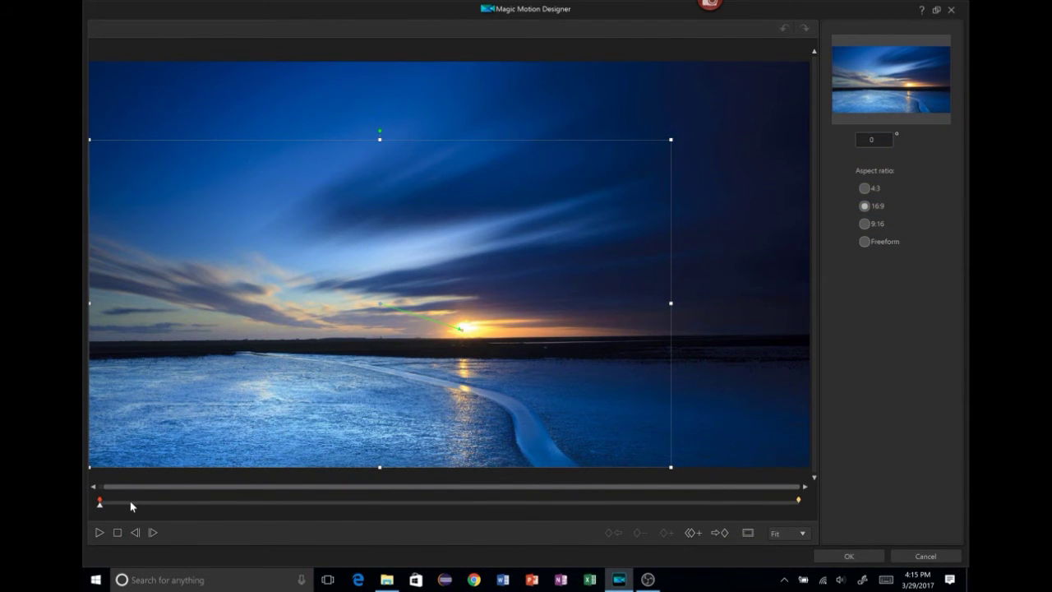
Step: Add keyframes at an early point, a later point, and the middle of the motion
drag(129, 501, 199, 505)
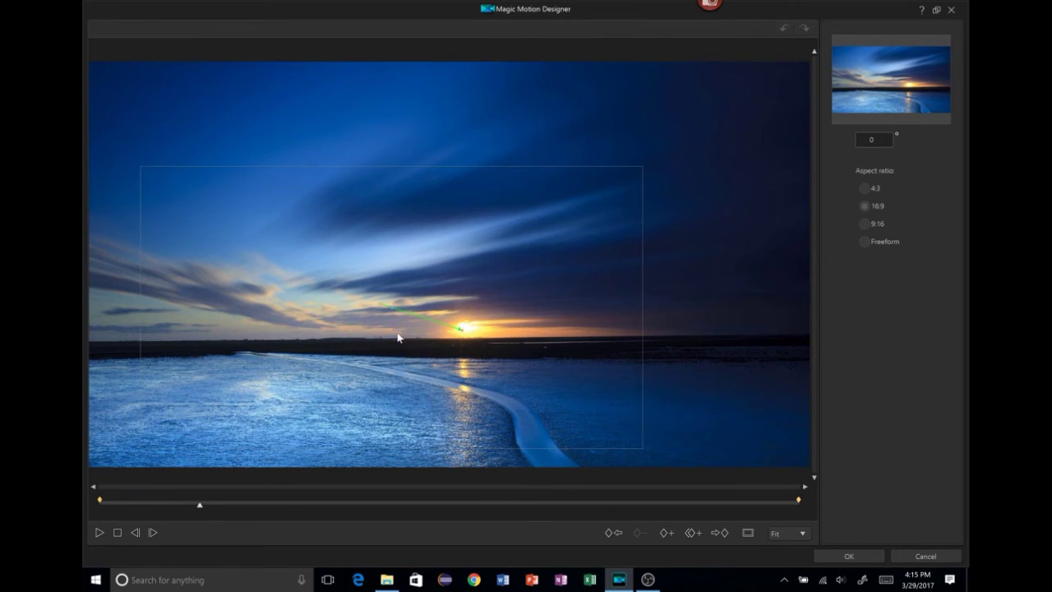
drag(236, 505, 308, 507)
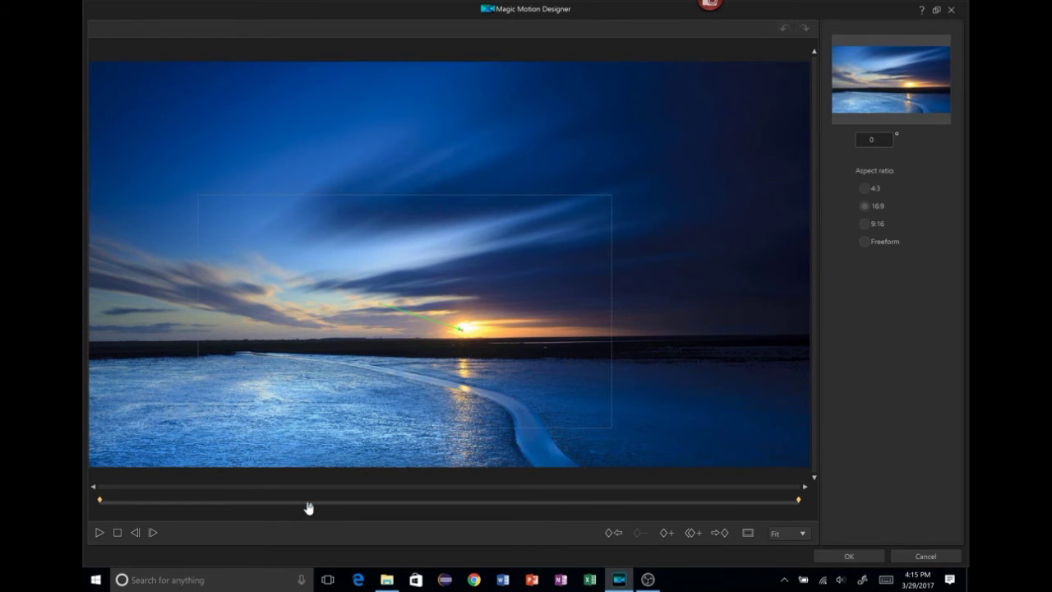
click(164, 507)
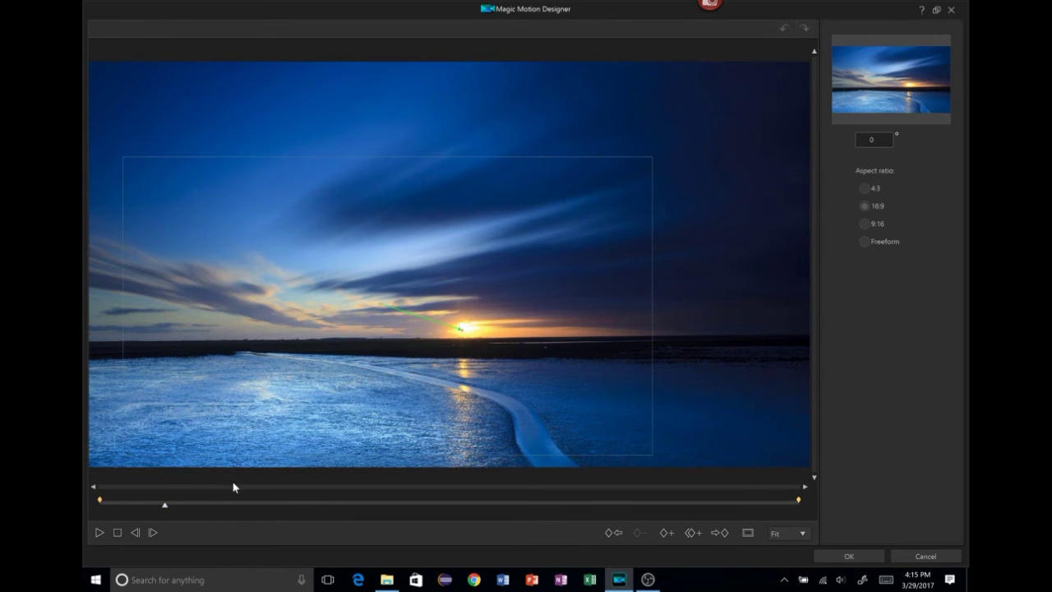
click(666, 532)
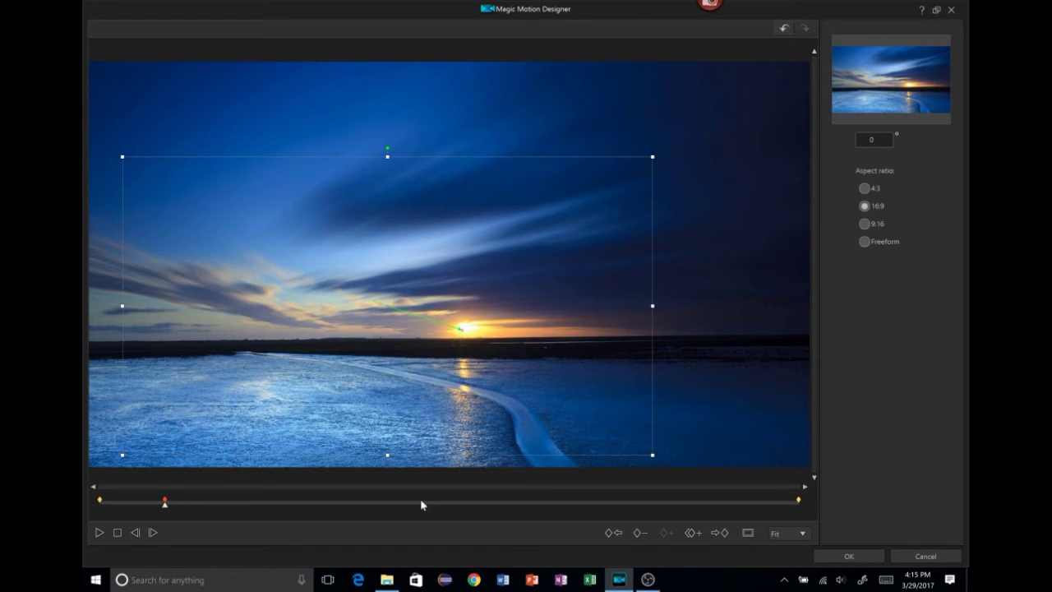
click(290, 507)
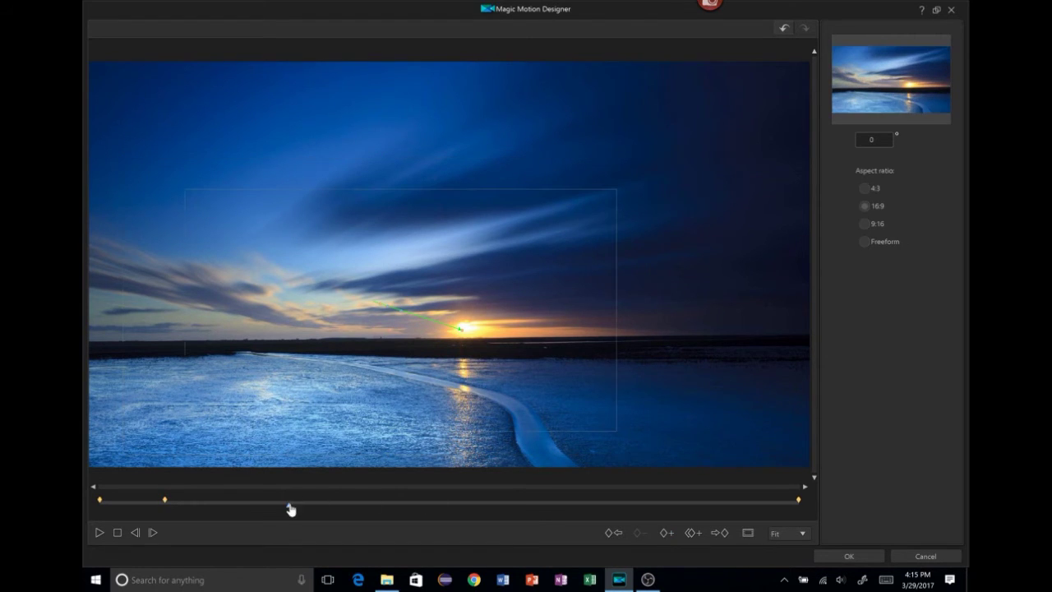
click(665, 533)
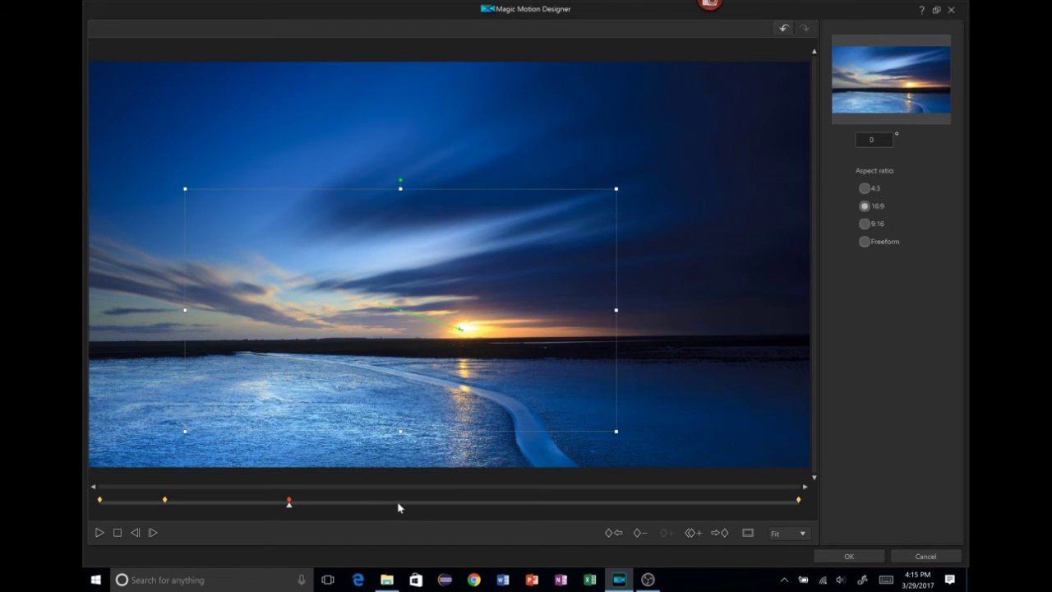
click(398, 507)
click(666, 532)
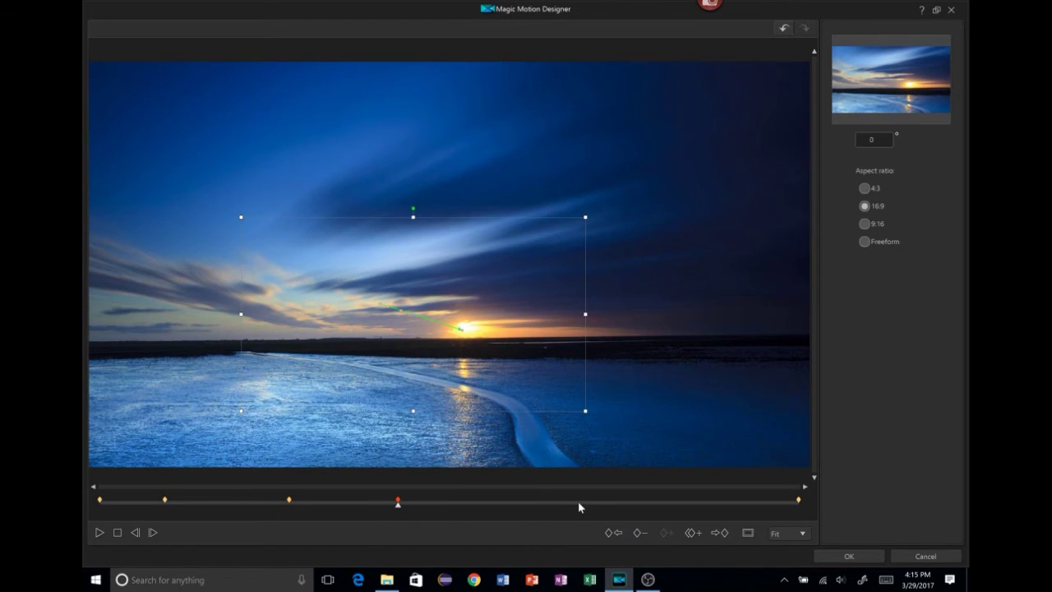
Step: Add two more keyframes near the end and shift the final framing just right of the sun
click(560, 506)
click(663, 533)
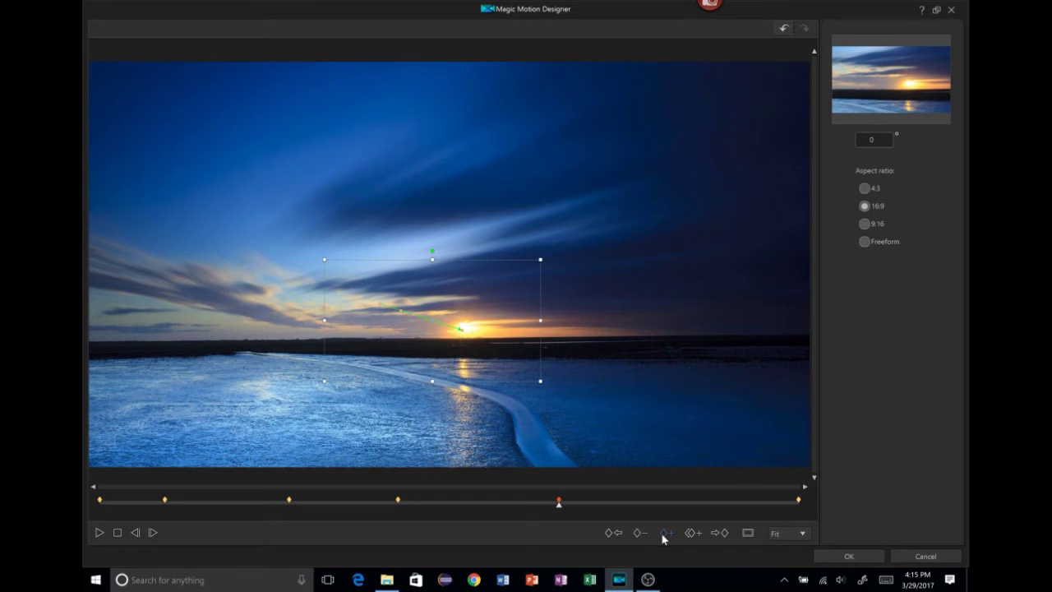
click(639, 507)
click(665, 532)
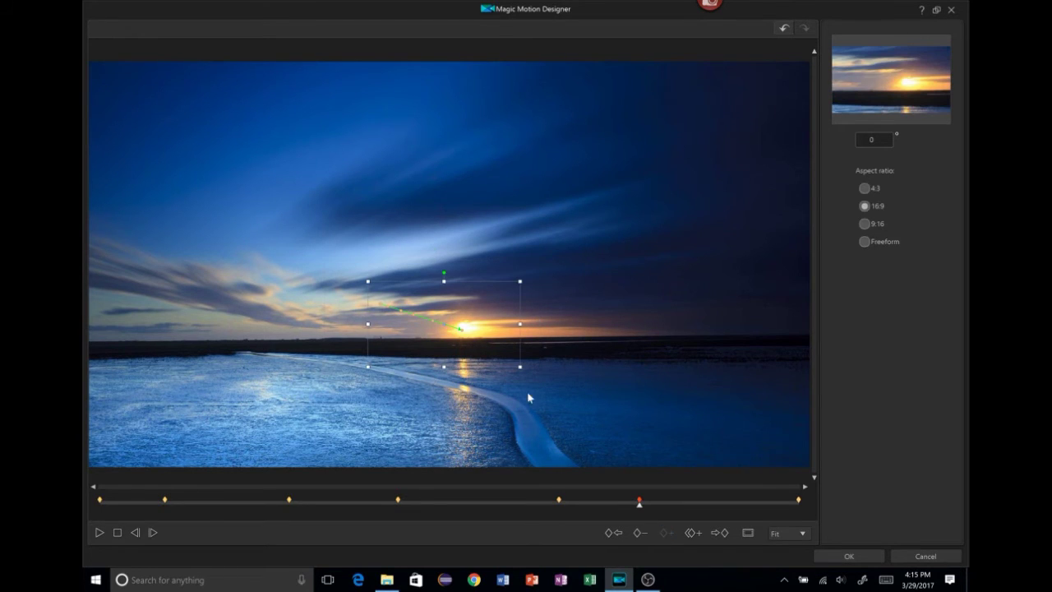
drag(465, 329, 647, 335)
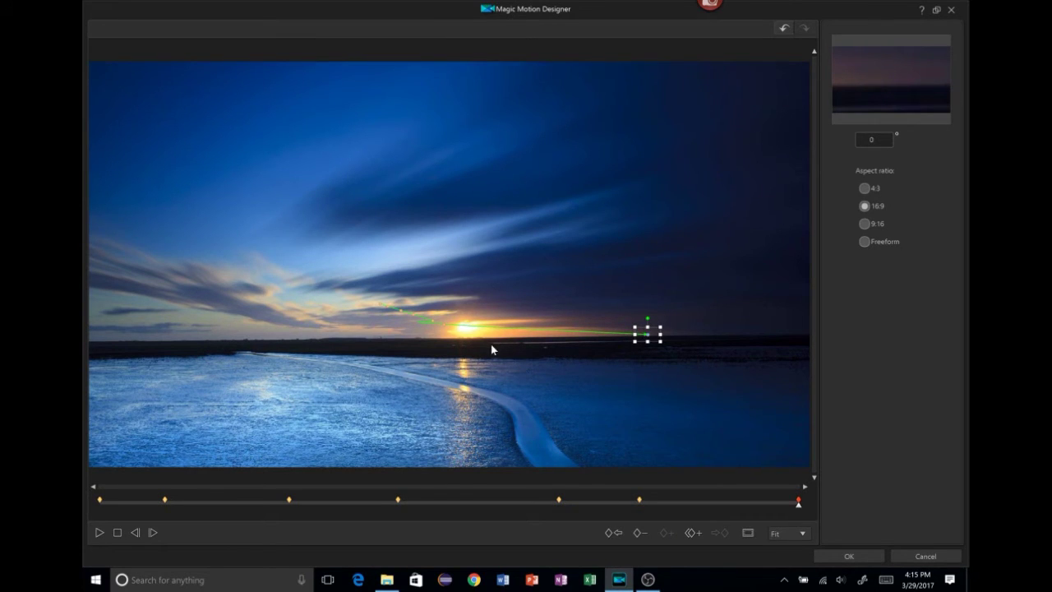
Step: Shrink the opening frame to zoom in and move it onto the left clouds
mouse_move(379, 302)
mouse_down()
mouse_move(312, 322)
mouse_move(127, 334)
mouse_move(361, 284)
mouse_move(400, 287)
mouse_move(387, 288)
mouse_up()
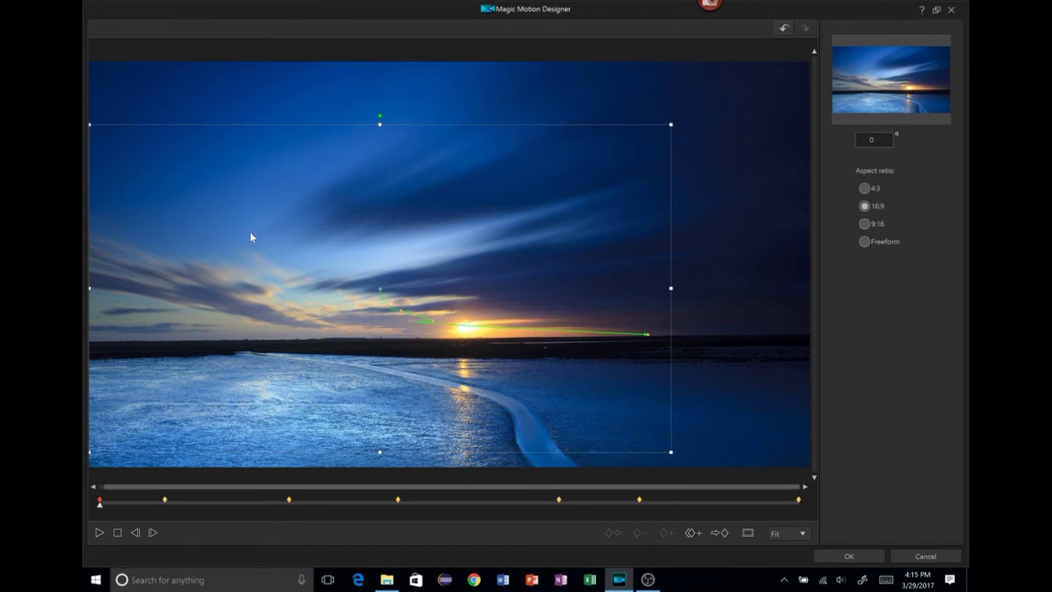
drag(90, 124, 252, 259)
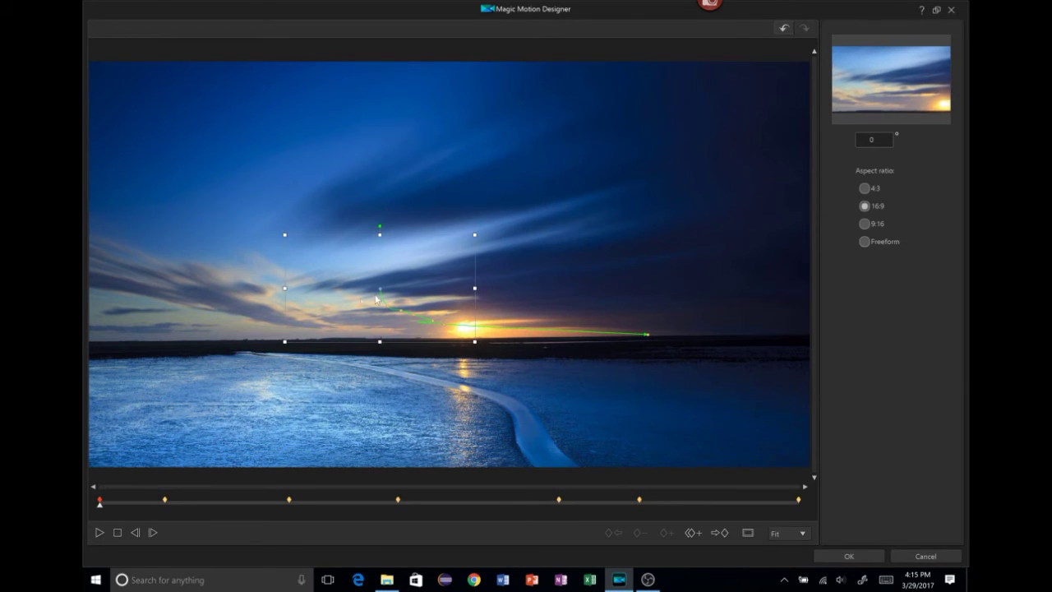
drag(378, 286, 188, 329)
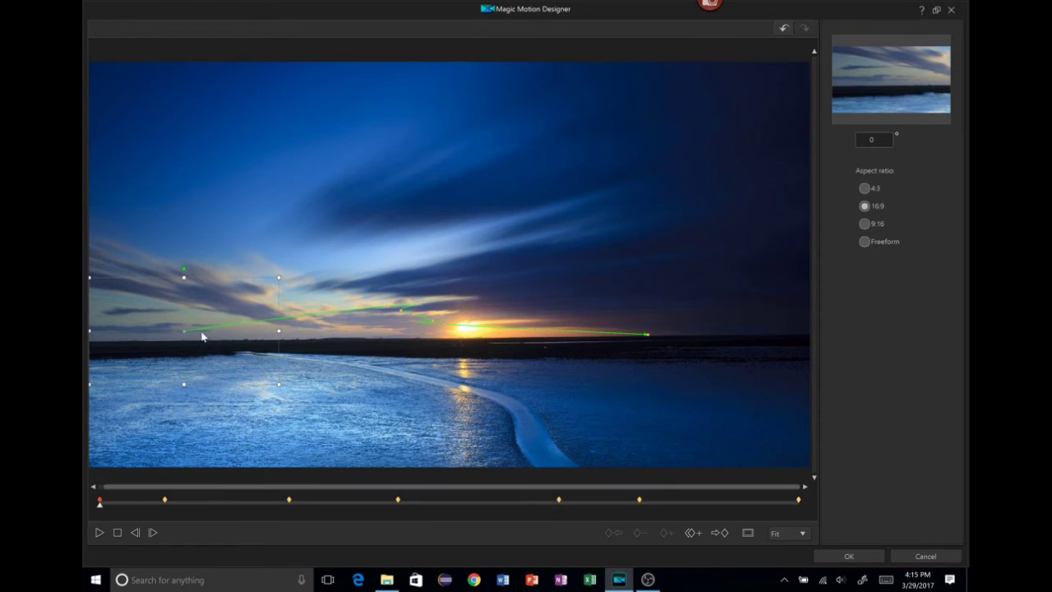
Step: Shrink the second keyframe's frame and move it down and to the left
drag(387, 305, 408, 289)
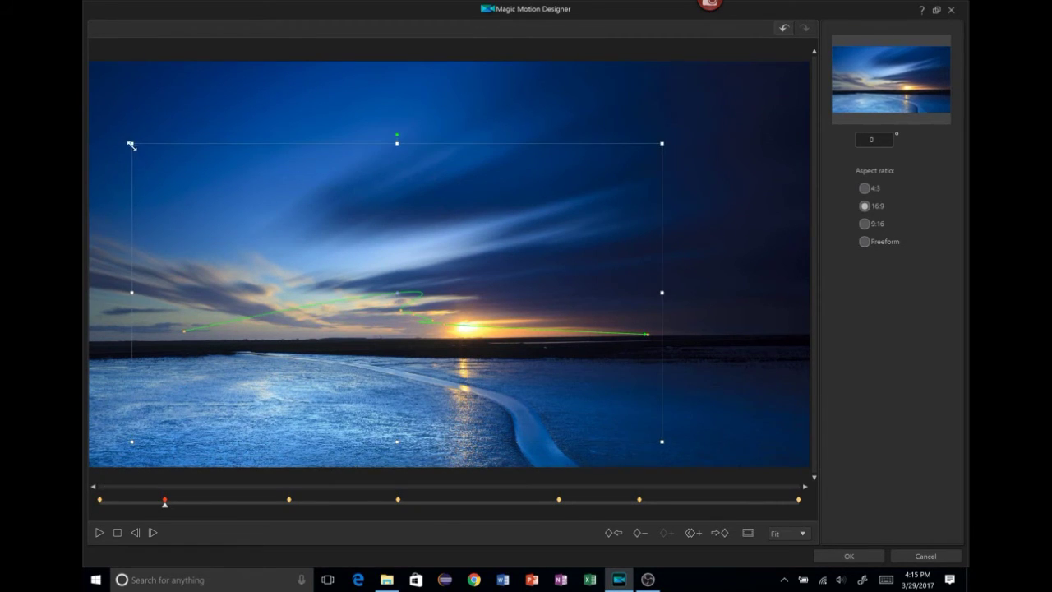
drag(132, 145, 254, 241)
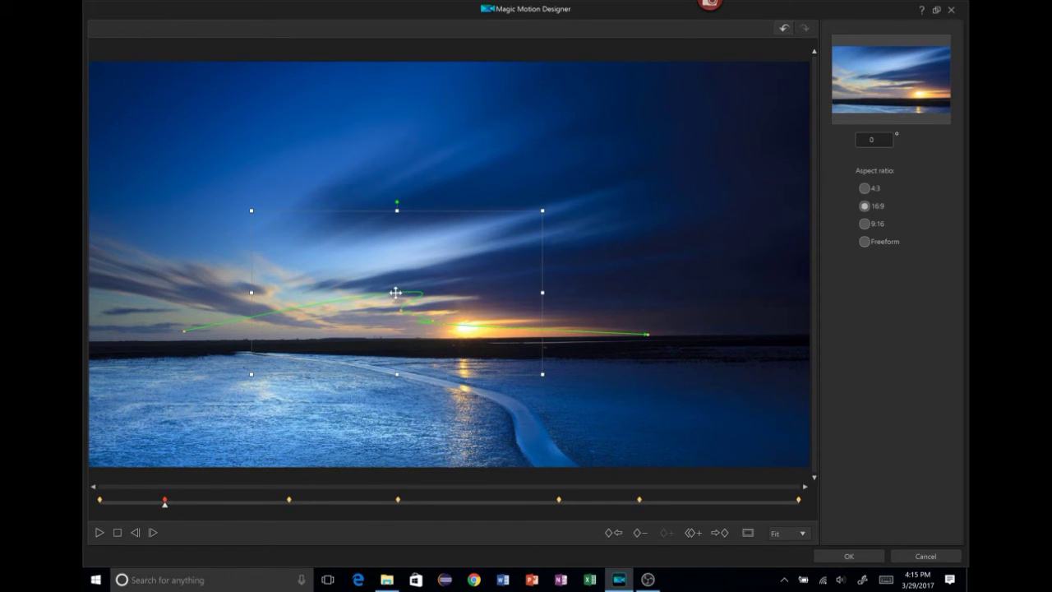
drag(397, 293, 301, 323)
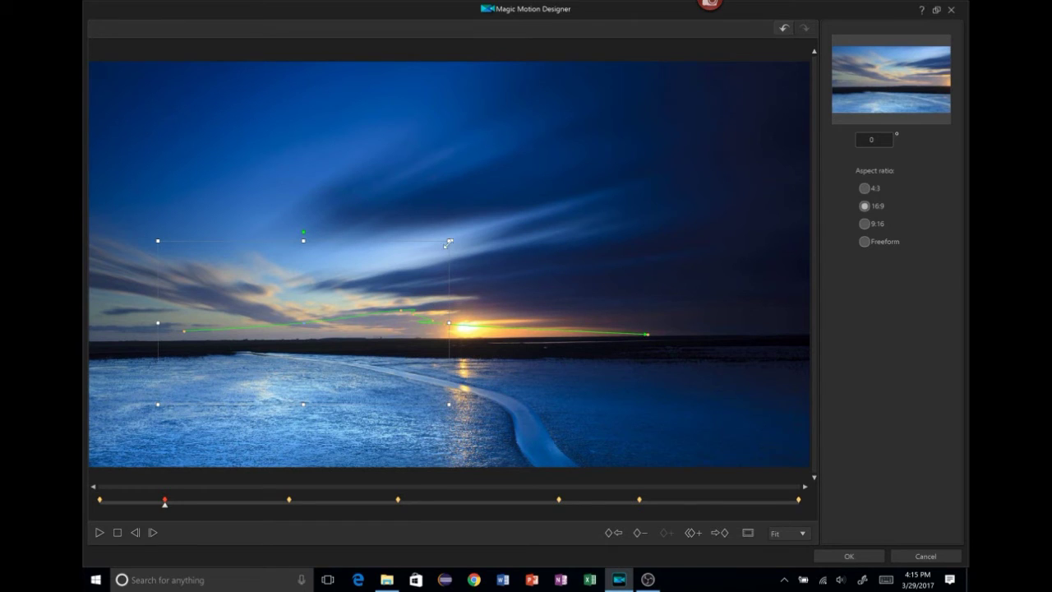
Step: Shrink the next keyframes' framing to zoom further in and recentre it on the sun
key(Right)
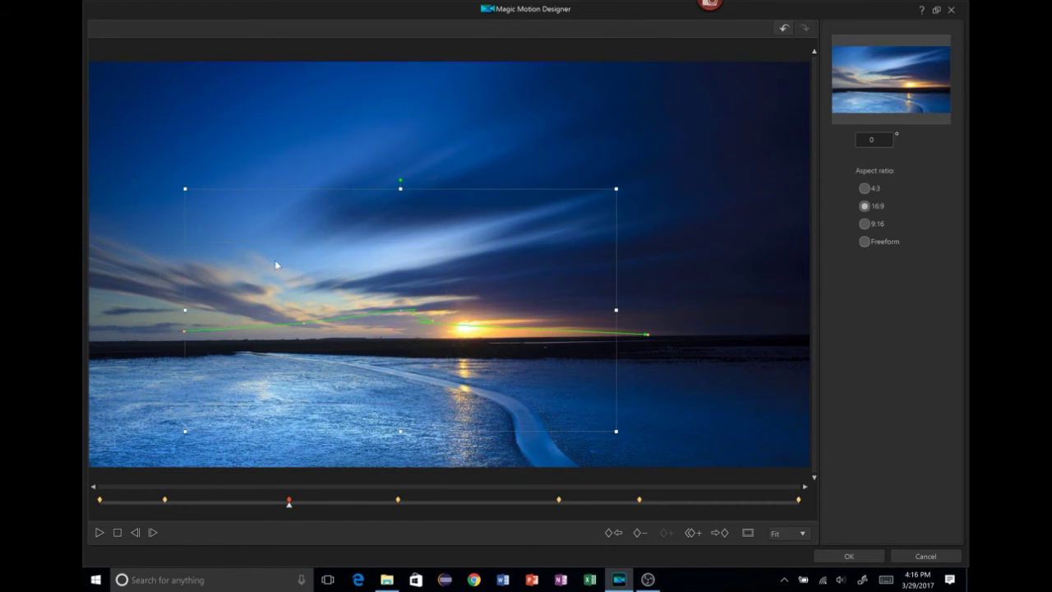
drag(182, 188, 315, 287)
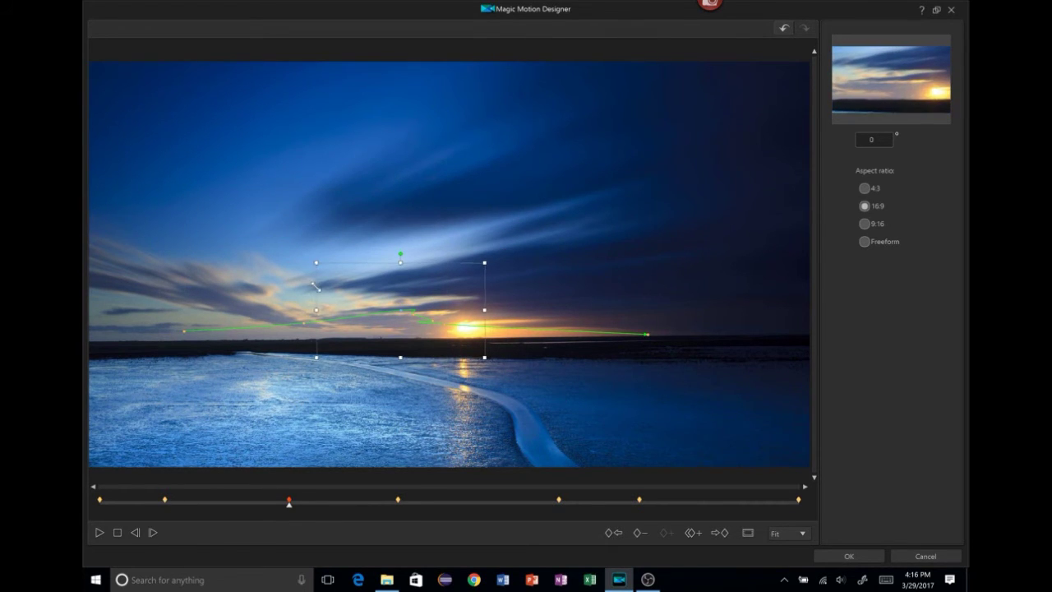
drag(402, 308, 375, 322)
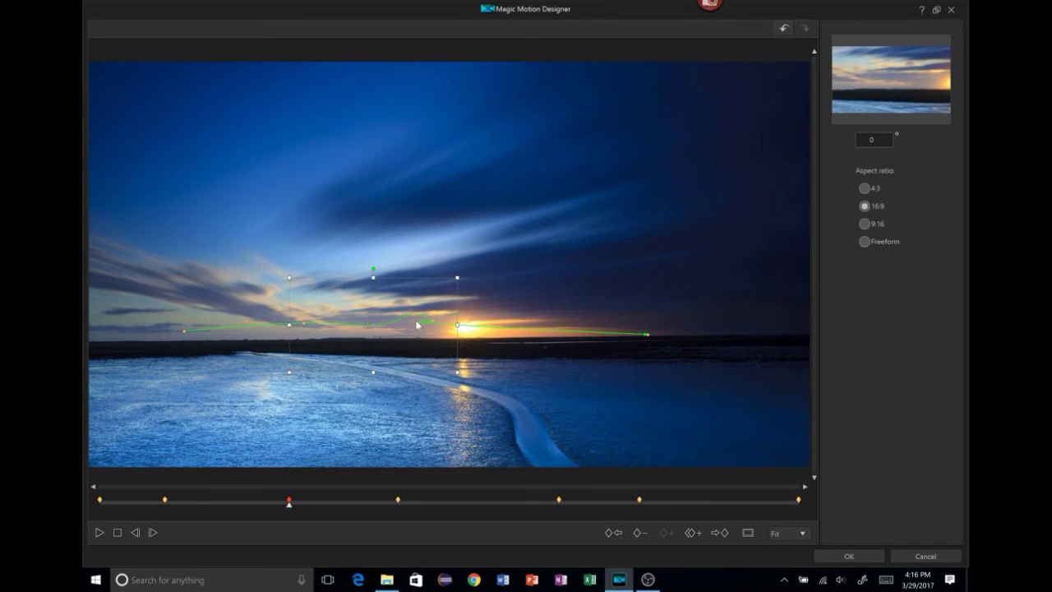
key(Right)
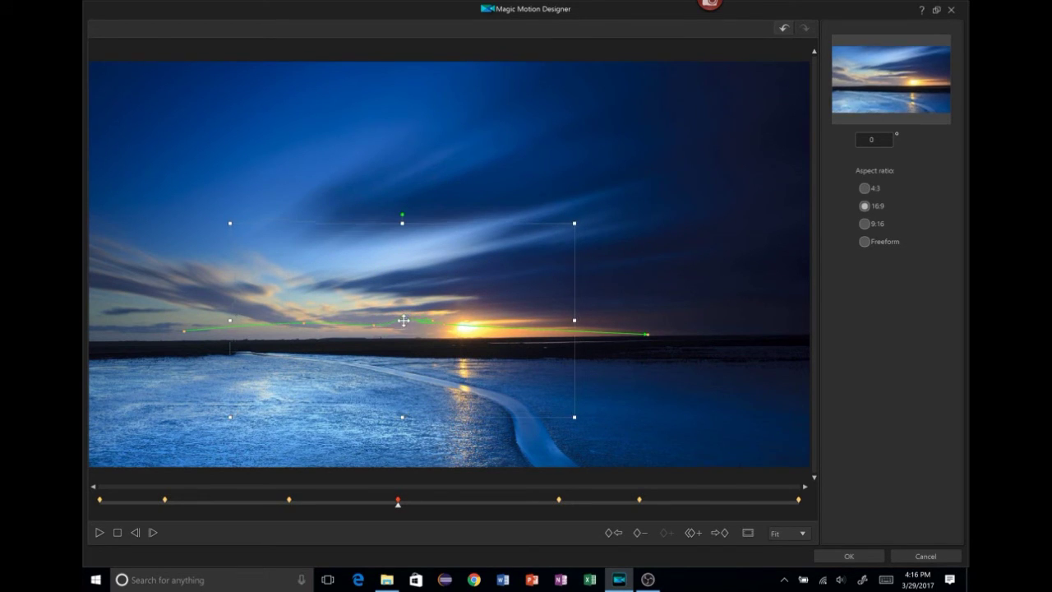
key(Right)
mouse_move(438, 312)
mouse_down()
mouse_move(436, 290)
mouse_move(445, 327)
mouse_move(498, 312)
mouse_move(433, 288)
mouse_move(447, 322)
mouse_up()
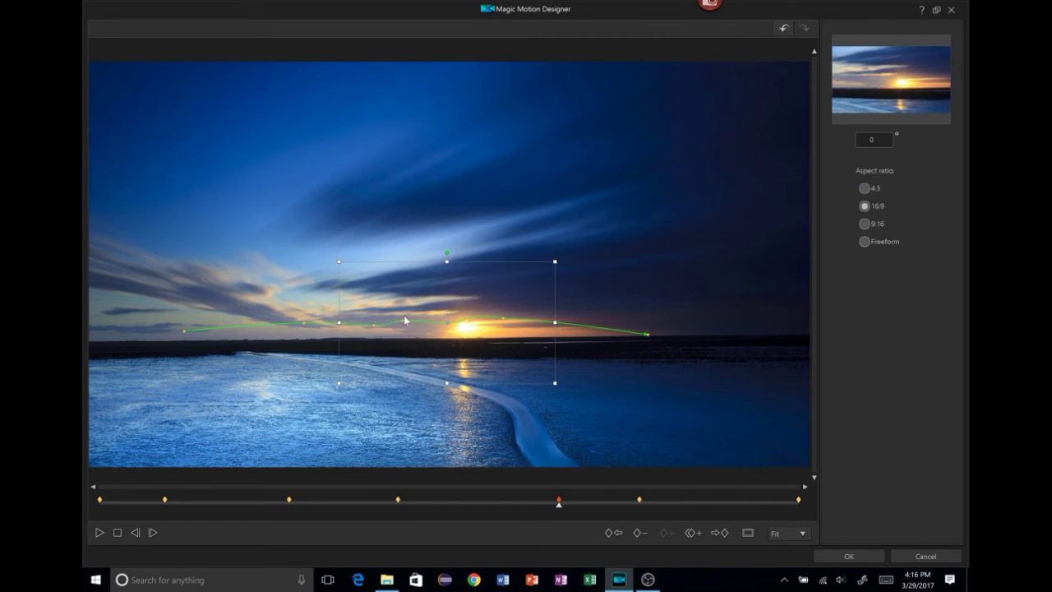
Step: Nudge the final keyframe's framing slightly to the right
key(Left)
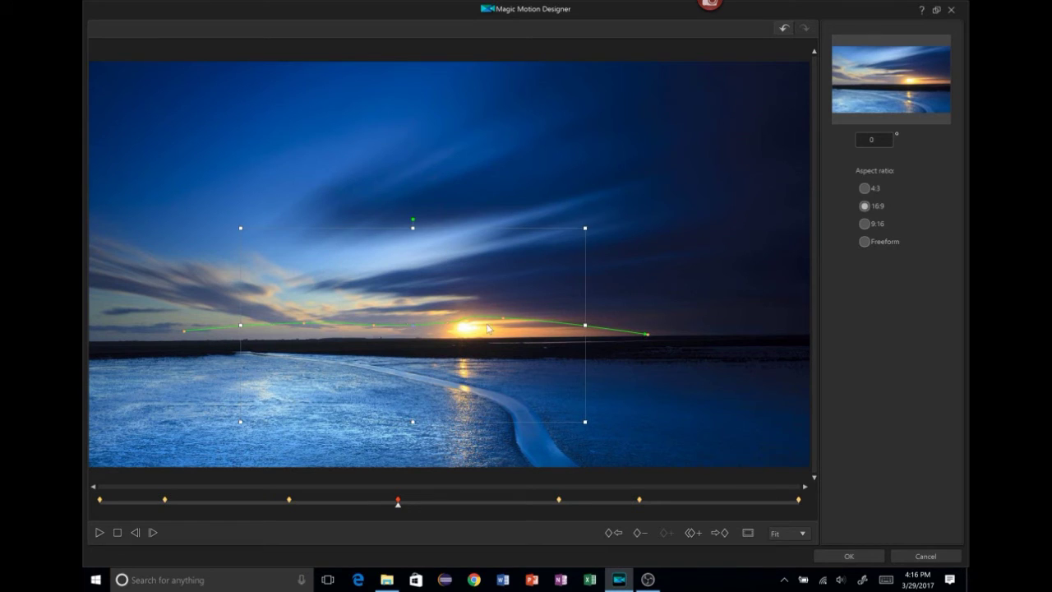
key(Right)
key(Right)
drag(500, 321, 517, 322)
Step: Tighten the fifth keyframe's framing closely around the sun and recentre it
key(Left)
key(Left)
key(Left)
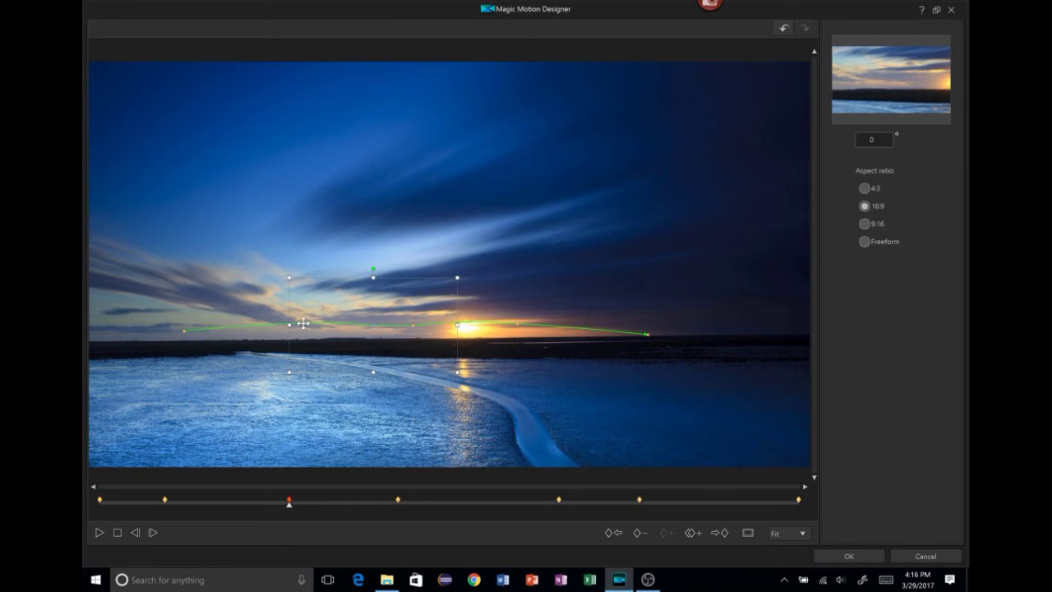
key(Left)
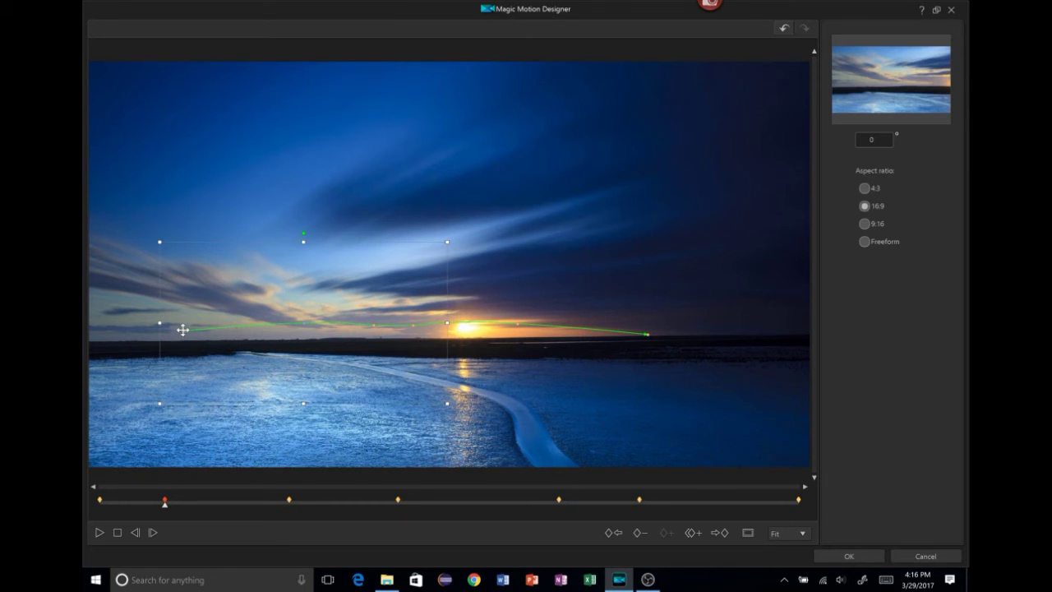
key(Left)
key(Right)
key(Right)
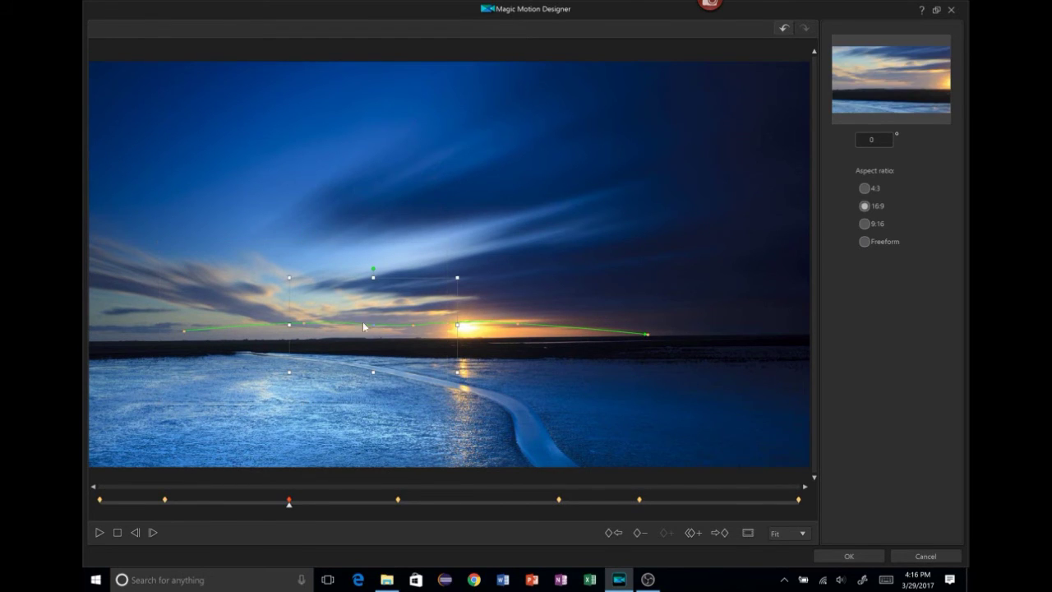
key(Right)
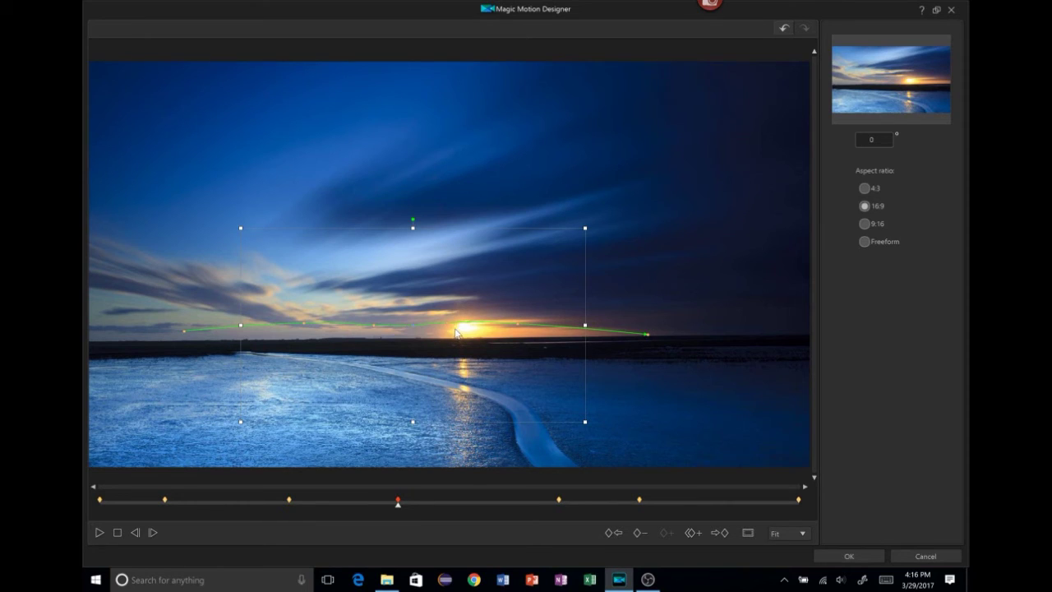
key(Right)
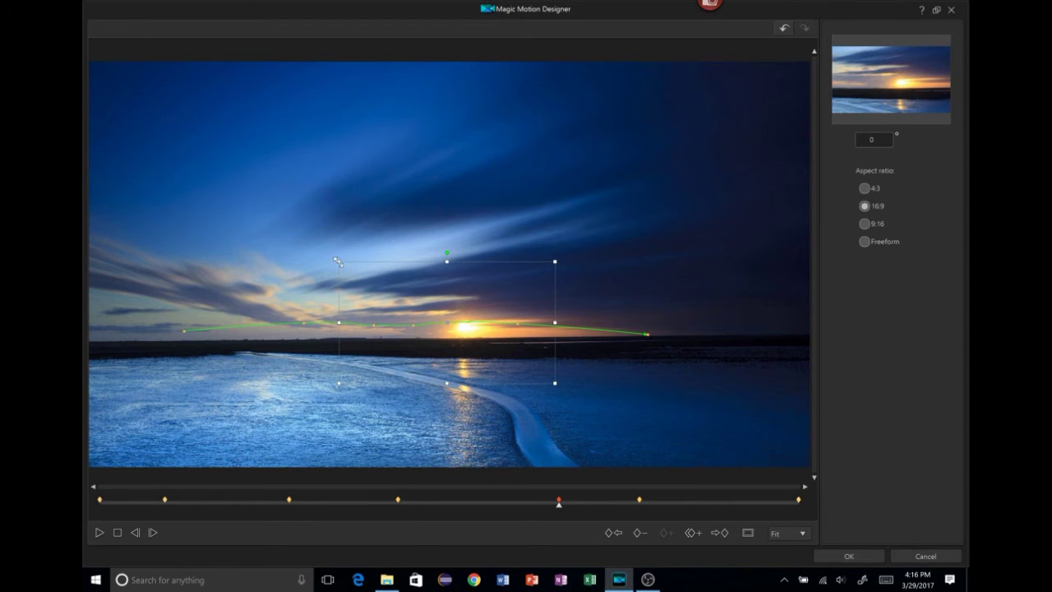
drag(337, 261, 396, 293)
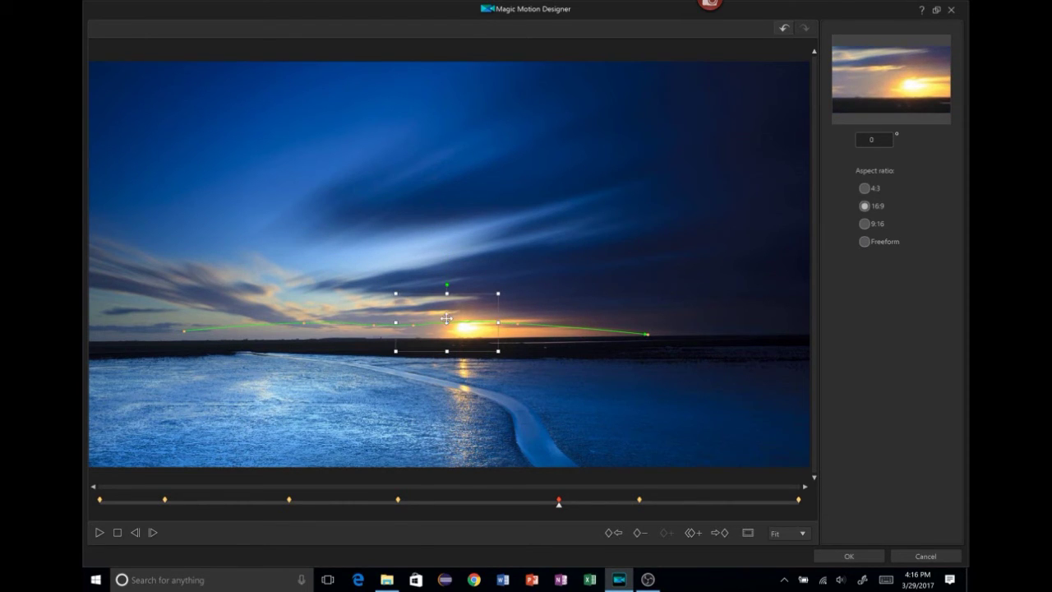
drag(447, 322, 462, 325)
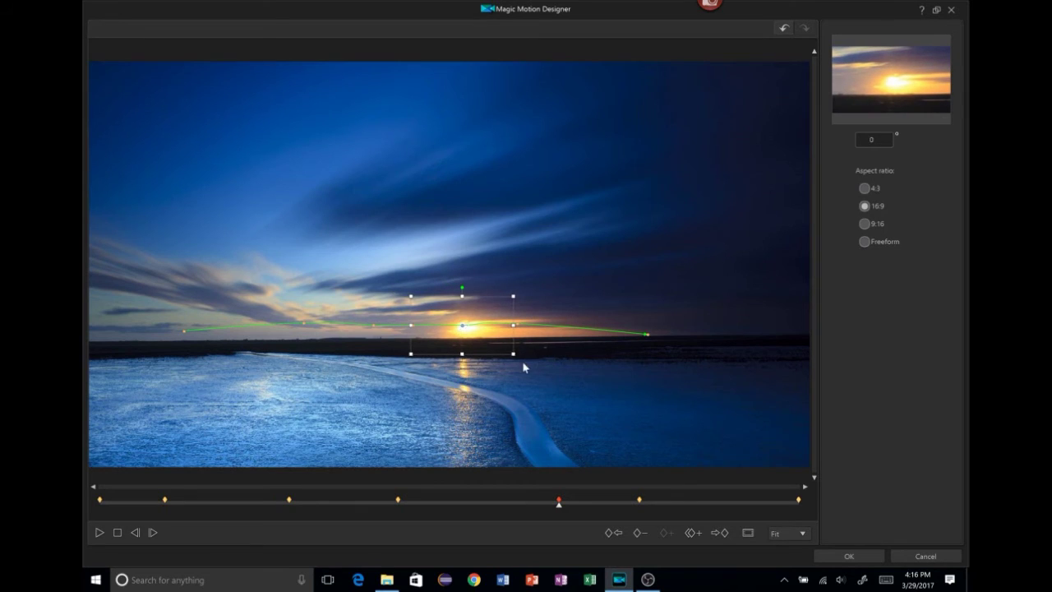
drag(409, 293, 427, 304)
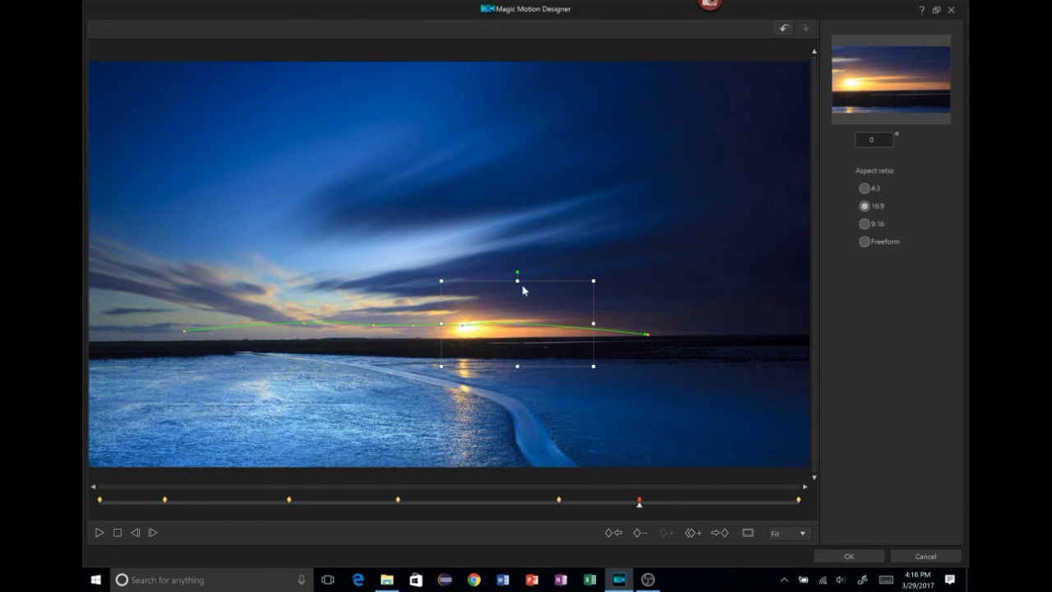
Step: Enlarge the tiny final keyframe box and move it up into the upper-right sky
click(647, 333)
drag(635, 326, 491, 257)
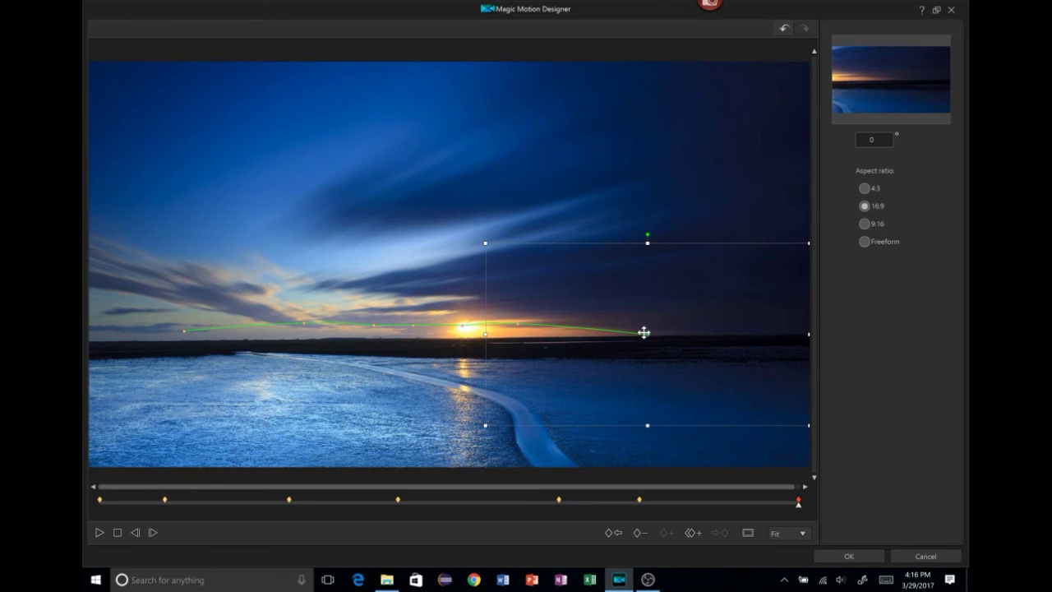
drag(646, 331, 620, 328)
drag(612, 317, 615, 254)
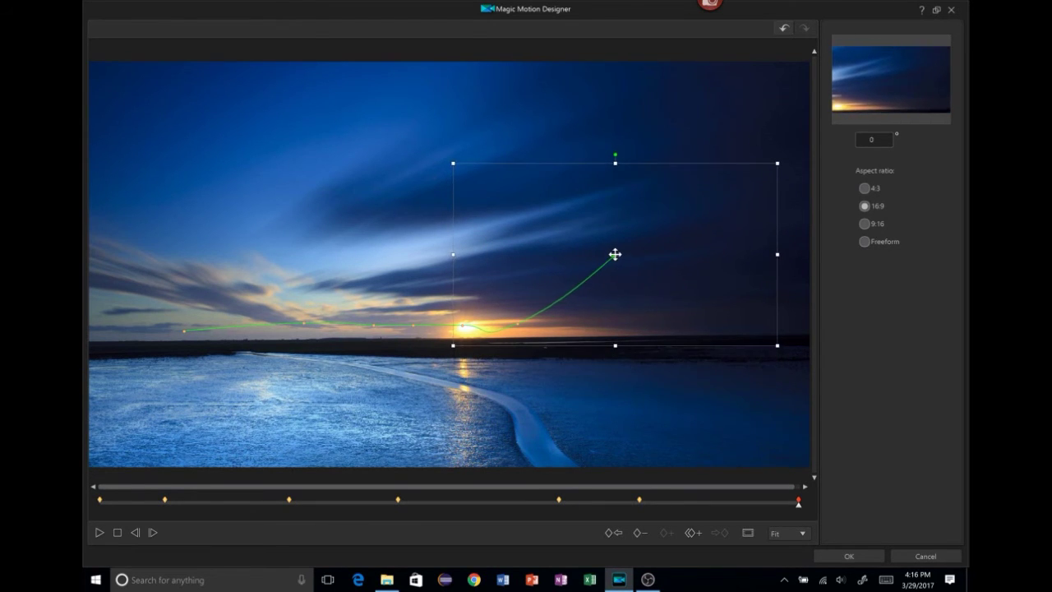
Step: Shift the next-to-last keyframe's framing slightly up and to the right
click(522, 319)
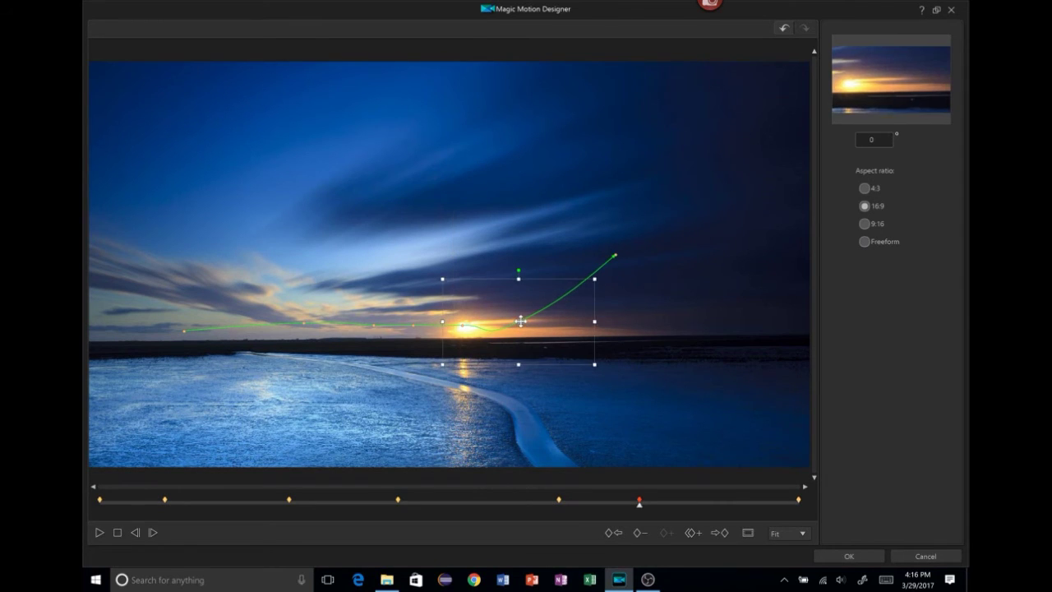
drag(524, 317, 529, 310)
click(412, 325)
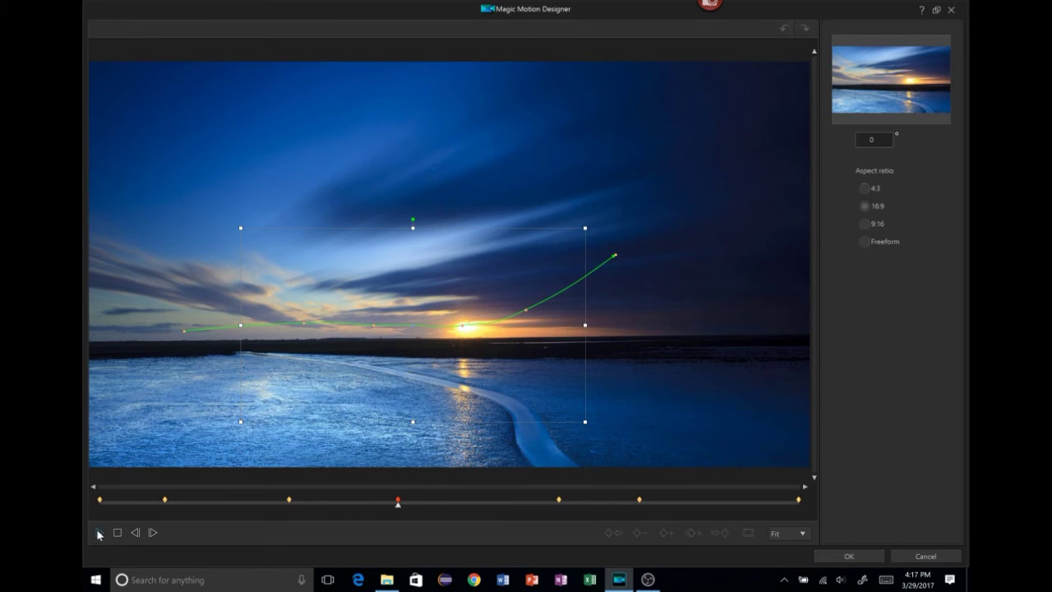
click(100, 533)
click(99, 533)
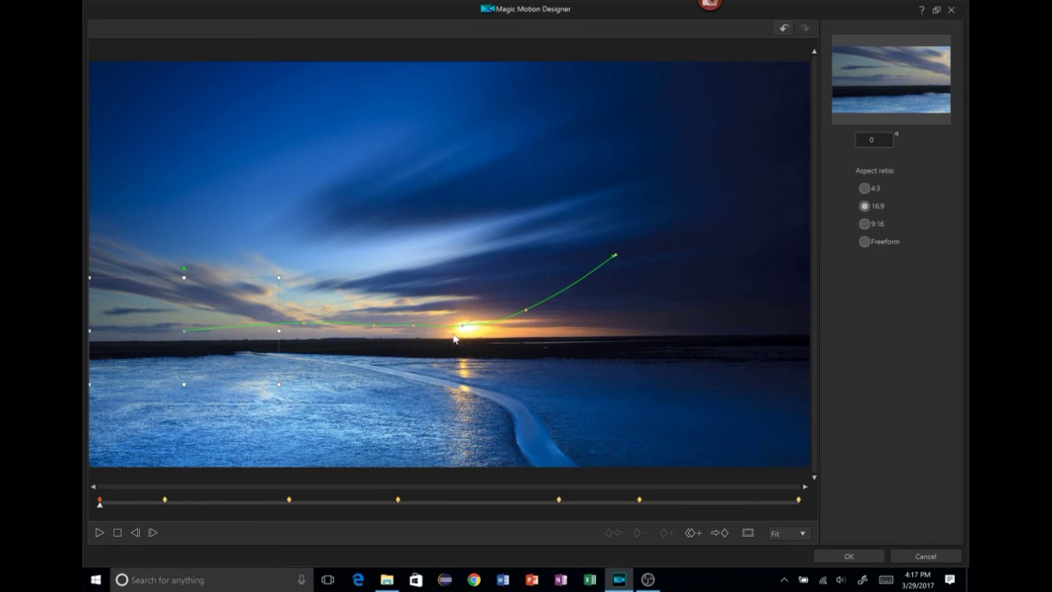
Step: Apply Duplicate Next Keyframe to the fourth keyframe so its framing matches the sun close-up
click(414, 326)
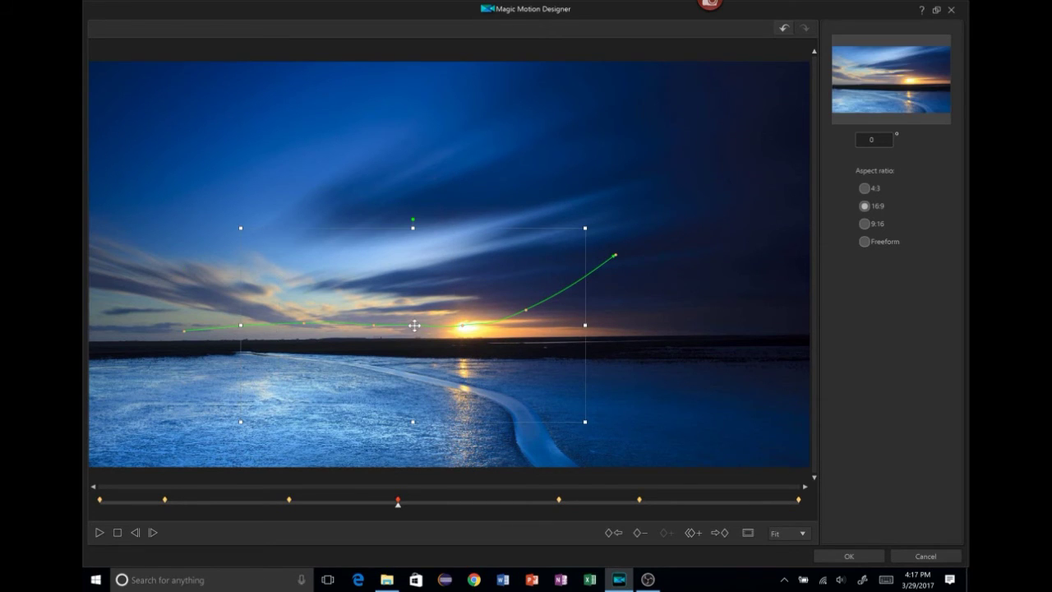
click(690, 534)
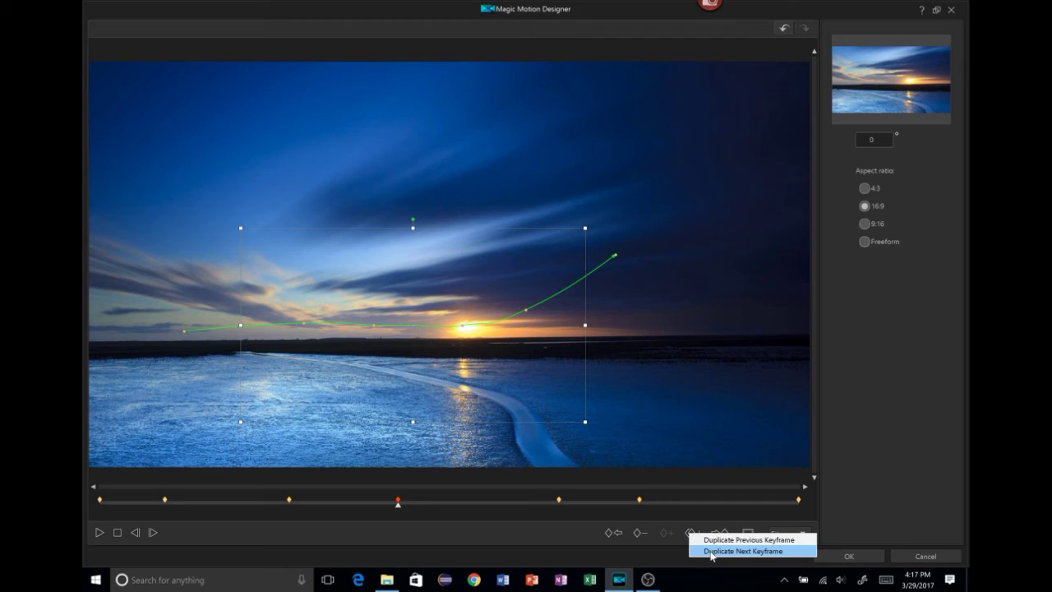
click(712, 550)
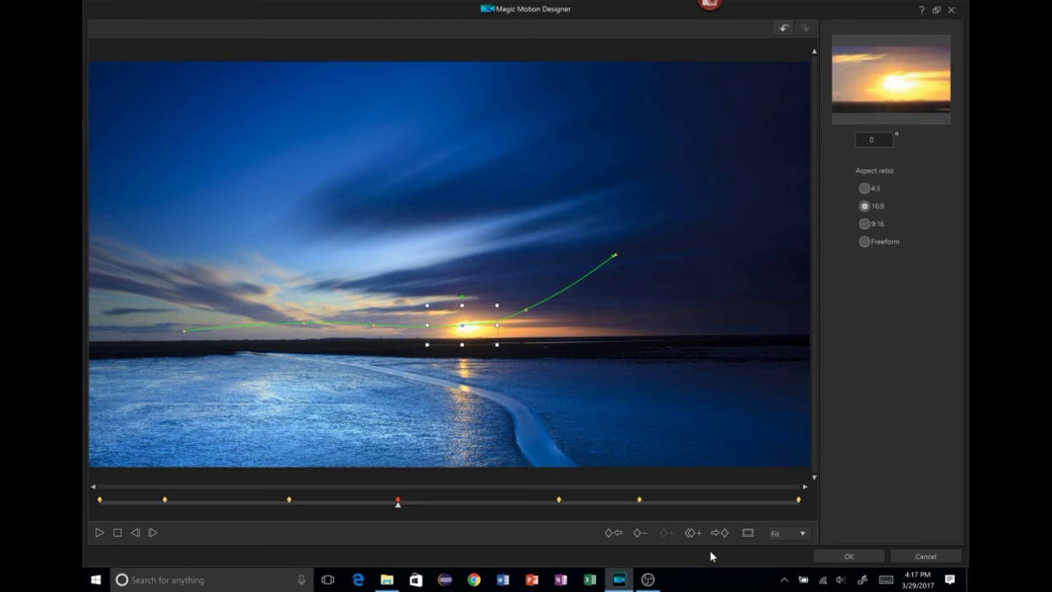
click(100, 532)
click(116, 533)
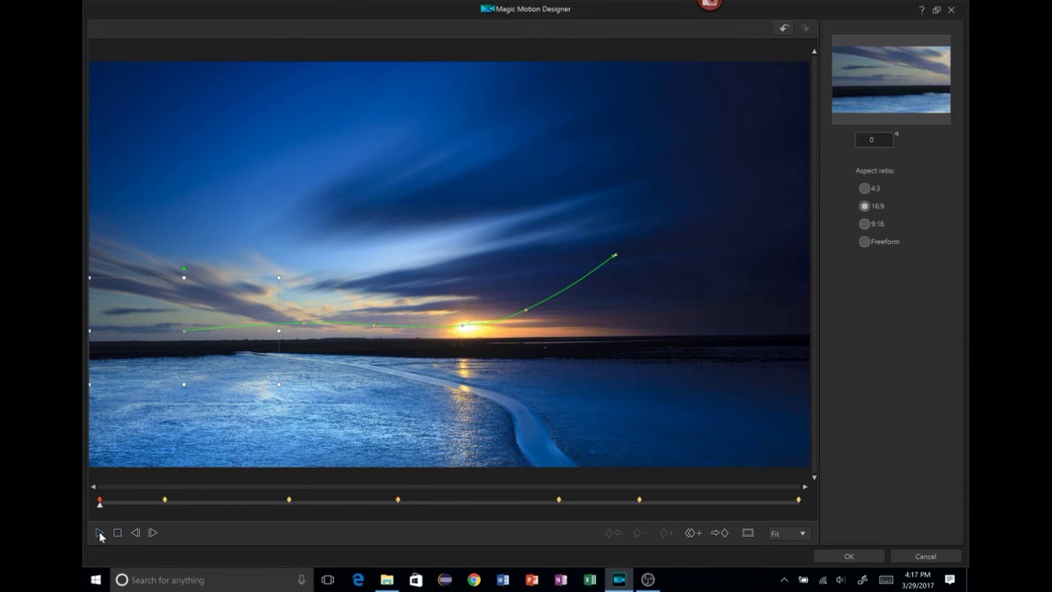
click(99, 533)
Step: Shrink the first keyframe to a tight close-up, then lift the second into the sky and widen it
drag(278, 382, 140, 330)
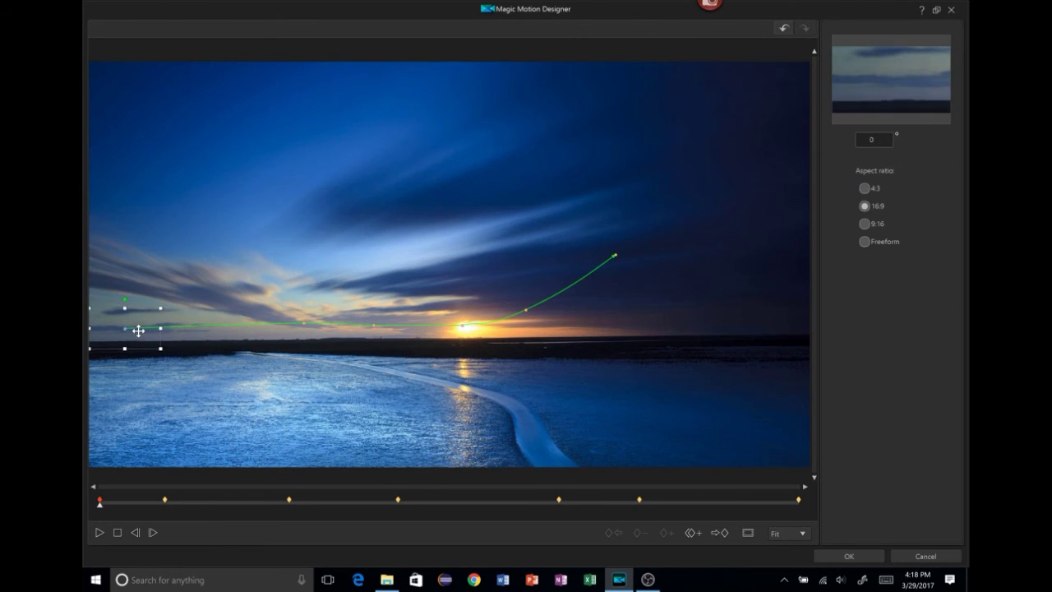
mouse_move(301, 322)
mouse_down()
mouse_move(277, 286)
mouse_move(280, 246)
mouse_up()
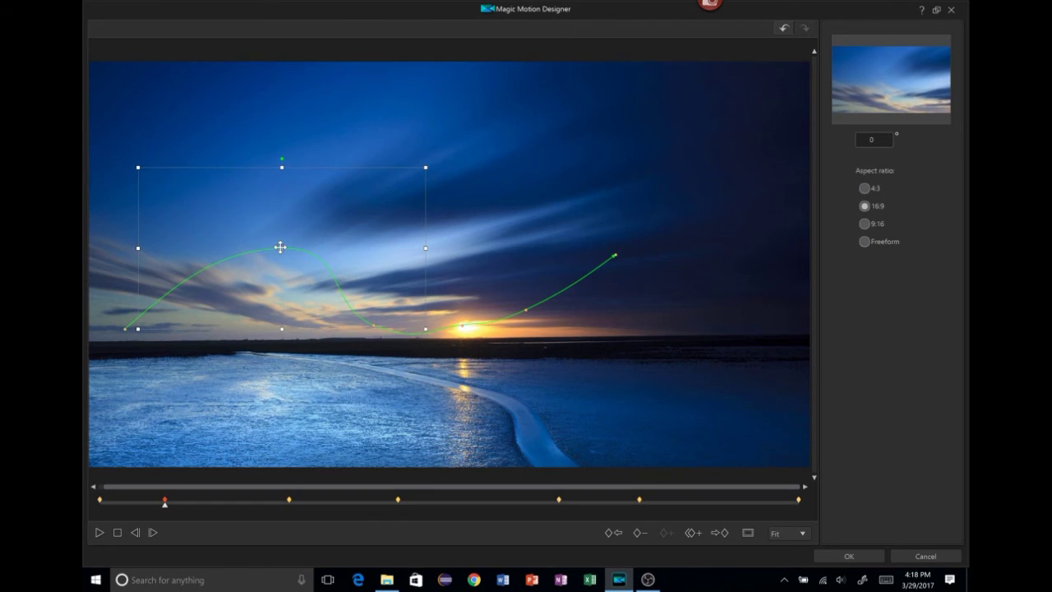
drag(140, 327, 125, 338)
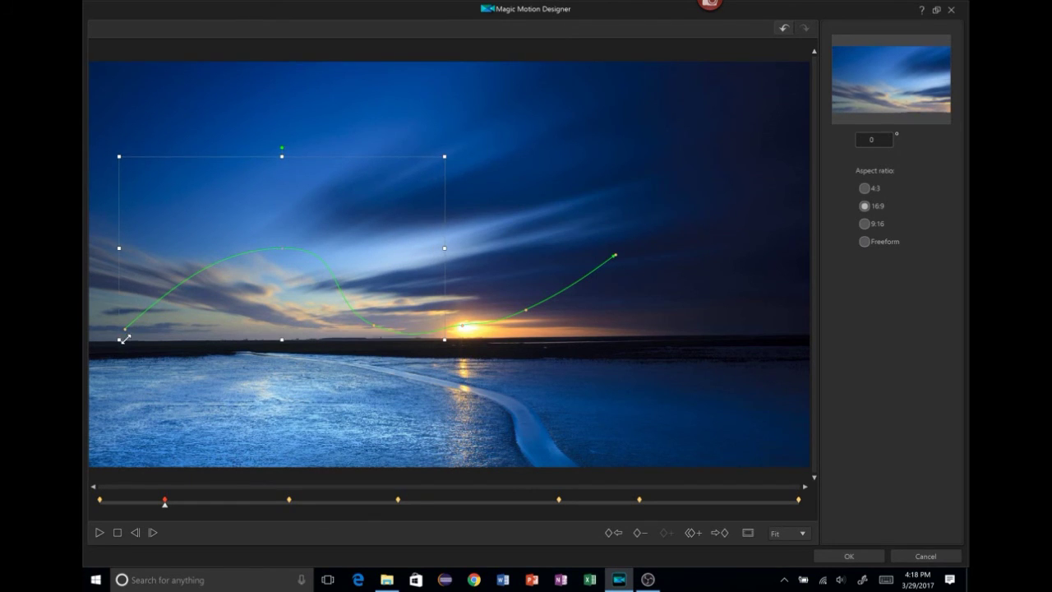
Step: Tighten the third keyframe's framing and enlarge the sixth keyframe's framing
click(374, 326)
drag(292, 284, 314, 294)
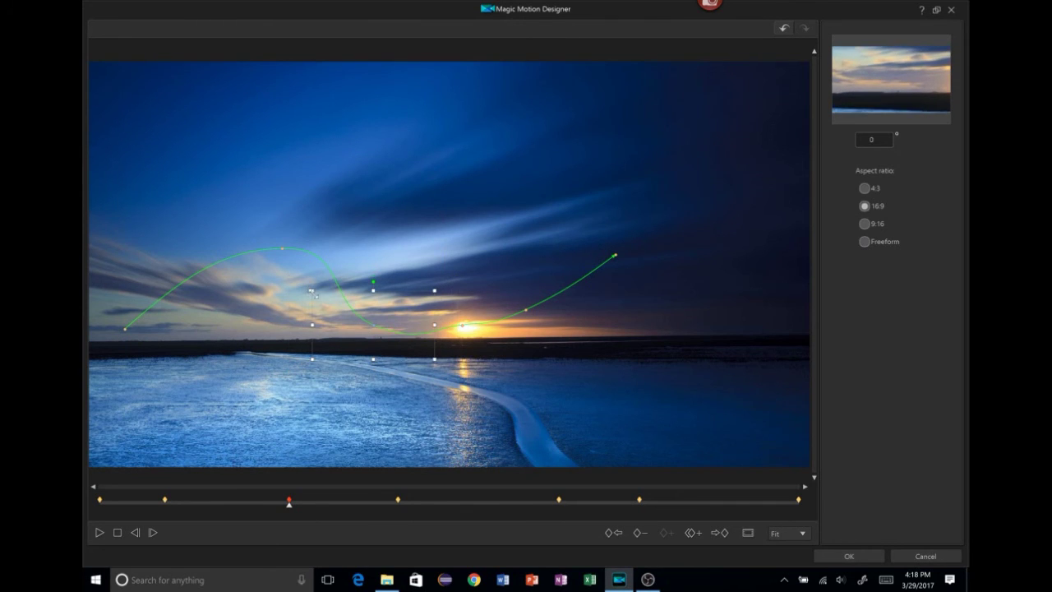
click(462, 326)
click(525, 309)
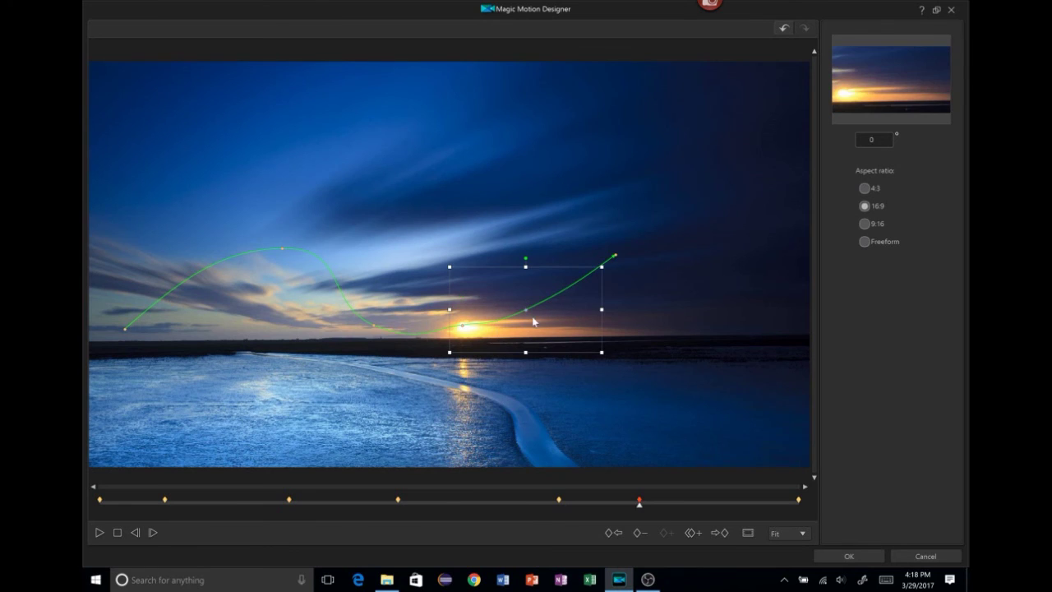
drag(449, 267, 410, 244)
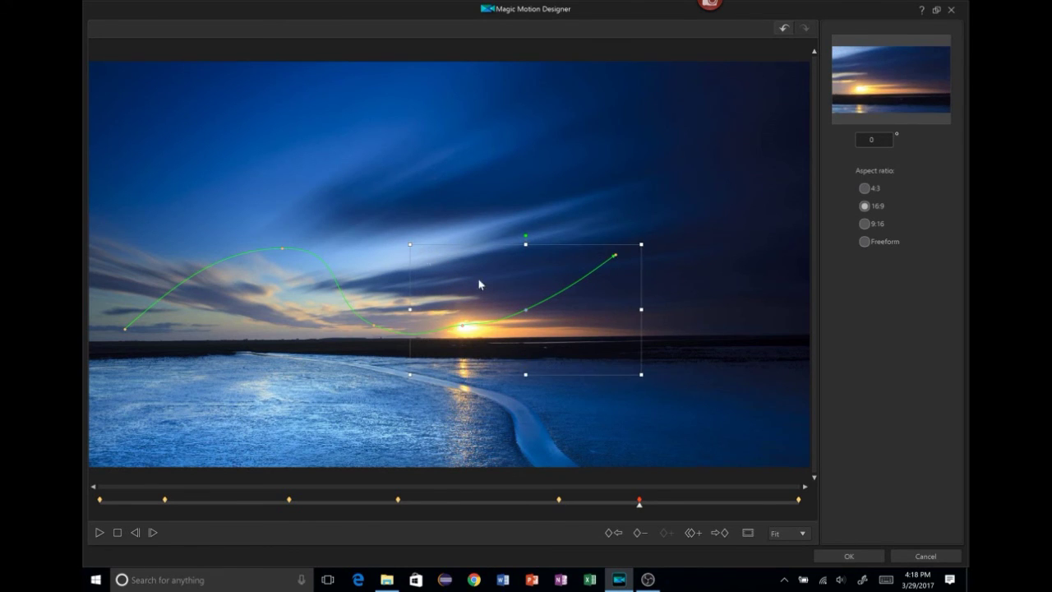
click(615, 255)
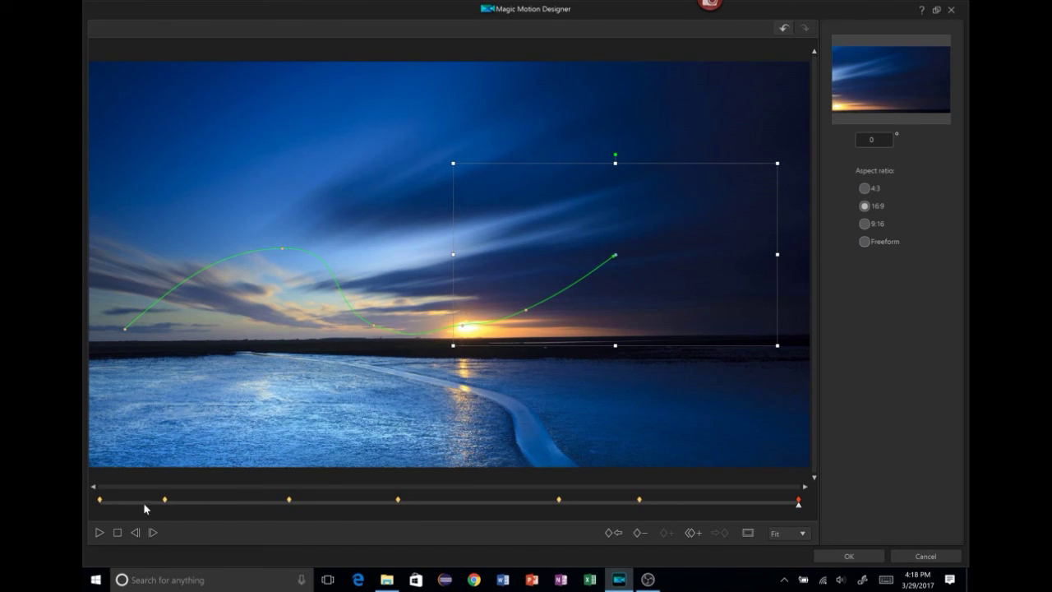
click(118, 533)
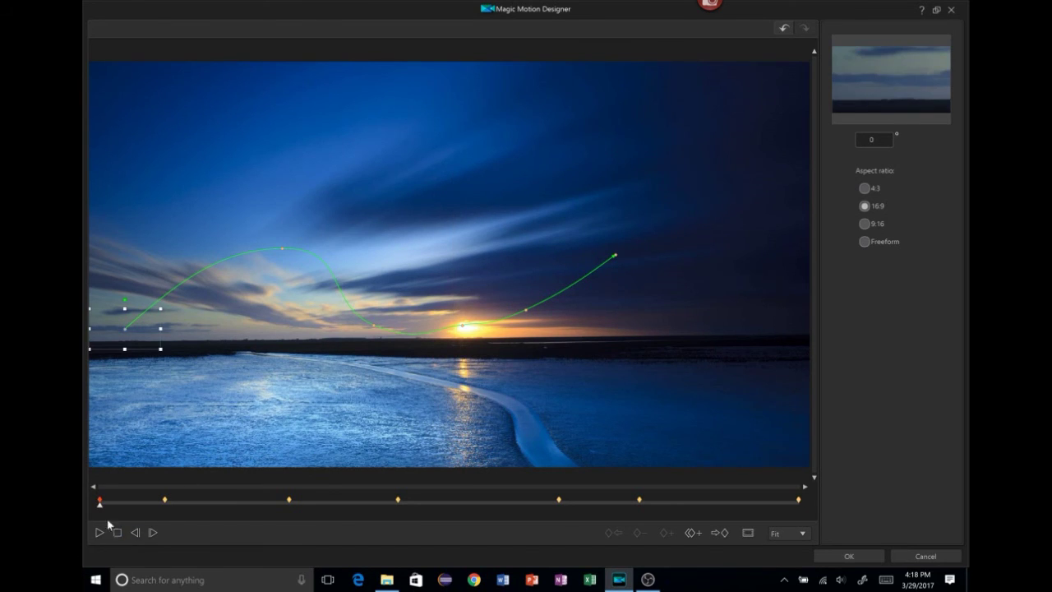
click(100, 533)
Step: Apply the User Defined motion to the sunrise photo and play it in the preview
click(849, 554)
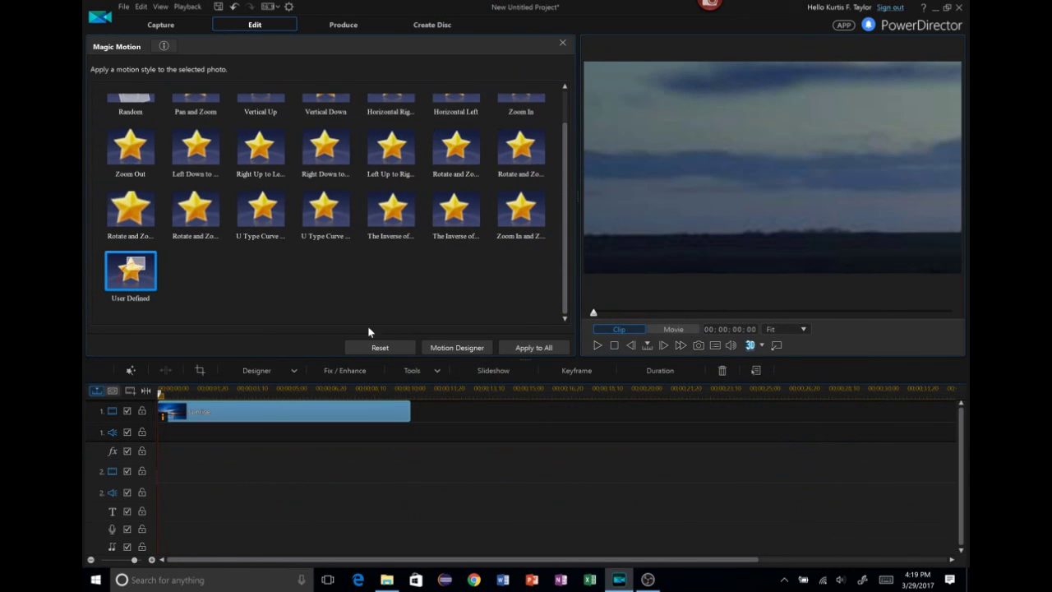
click(594, 345)
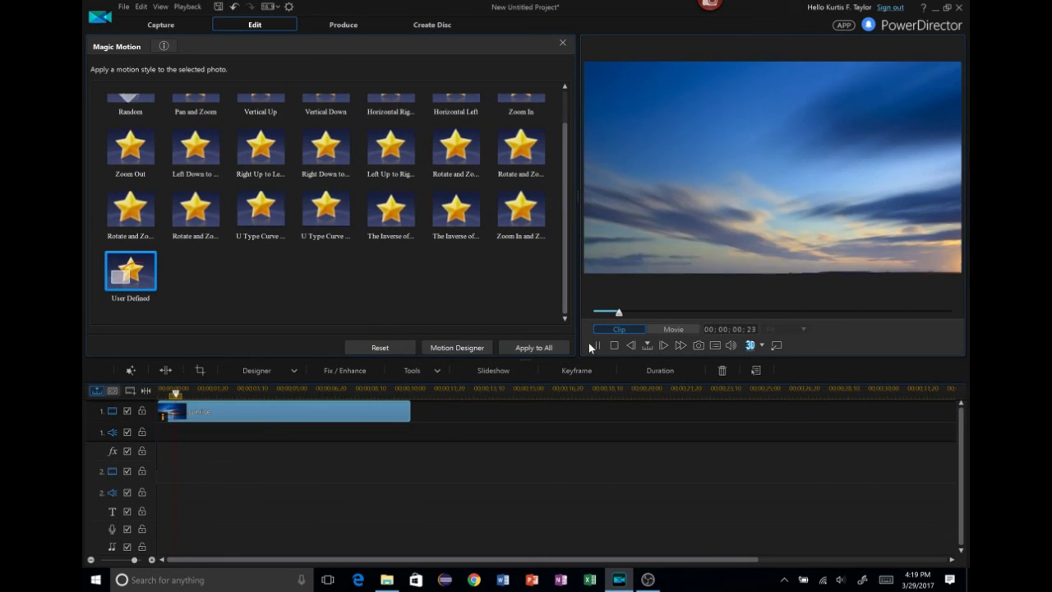